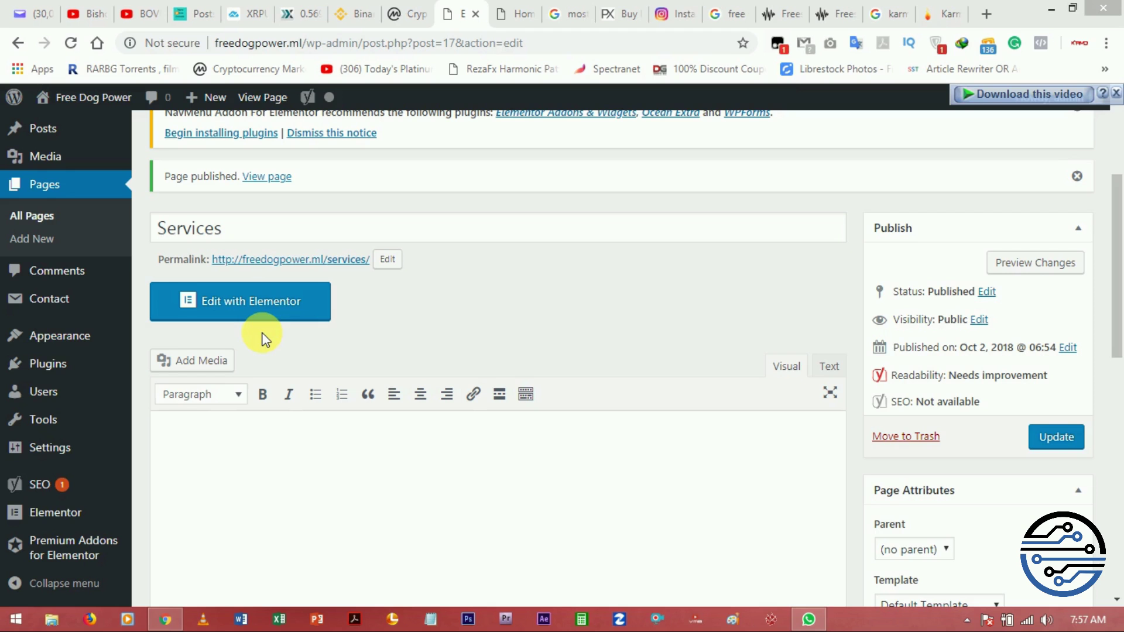
Step: Open the site's menu management page and bring the menu editing area into view
mouse_move(89, 339)
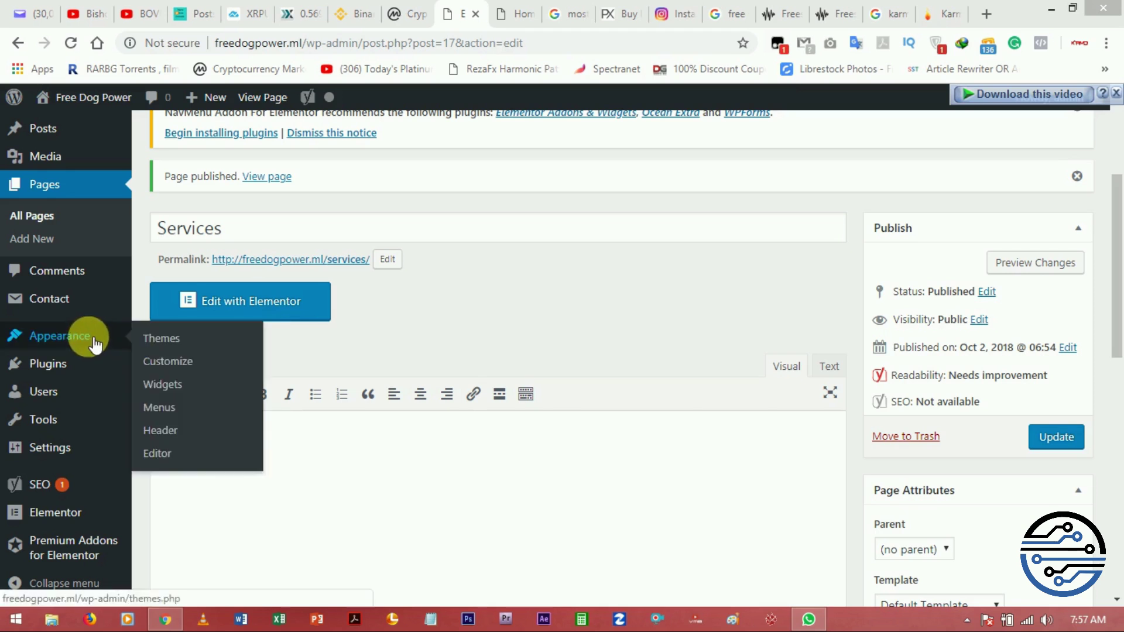
left_click(176, 414)
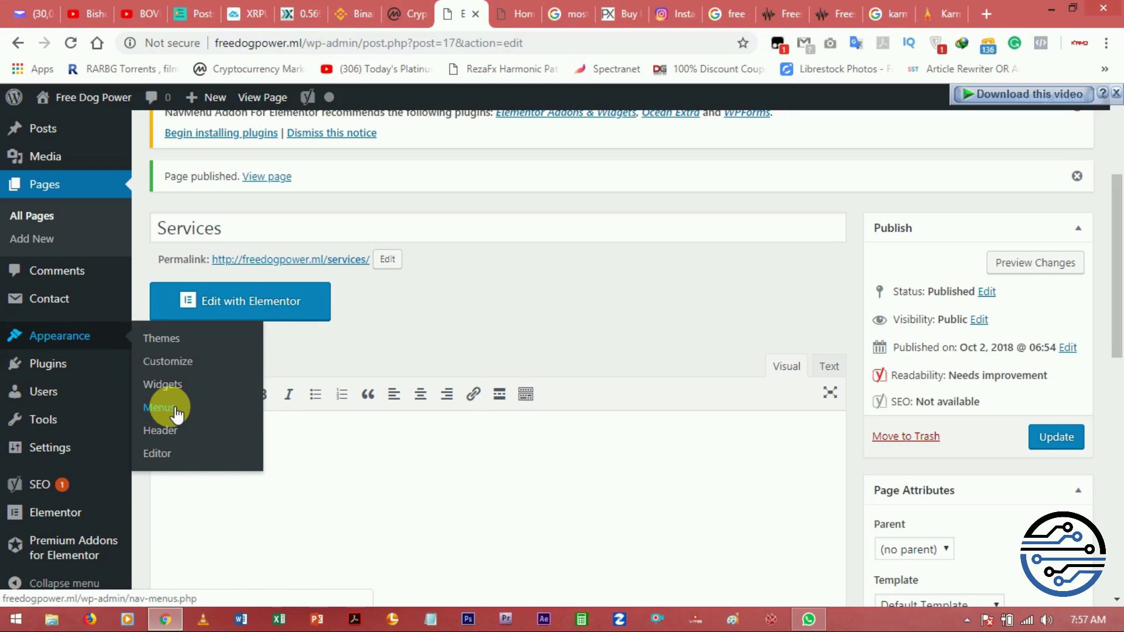
left_click(175, 413)
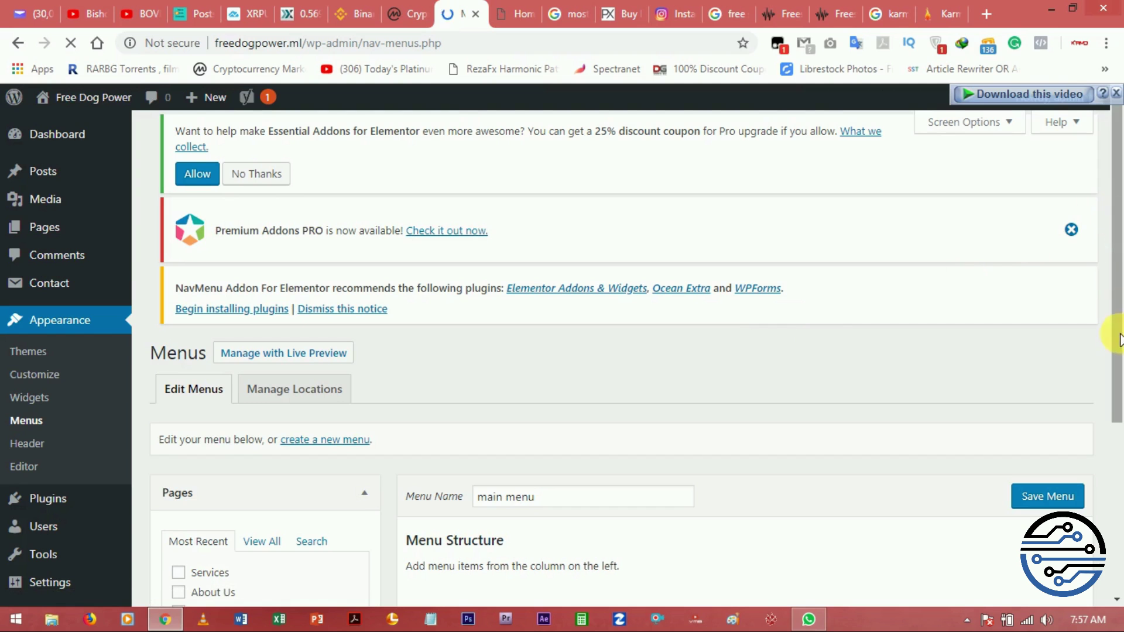
scroll(1117, 381, "down", 4)
scroll(1116, 398, "down", 1)
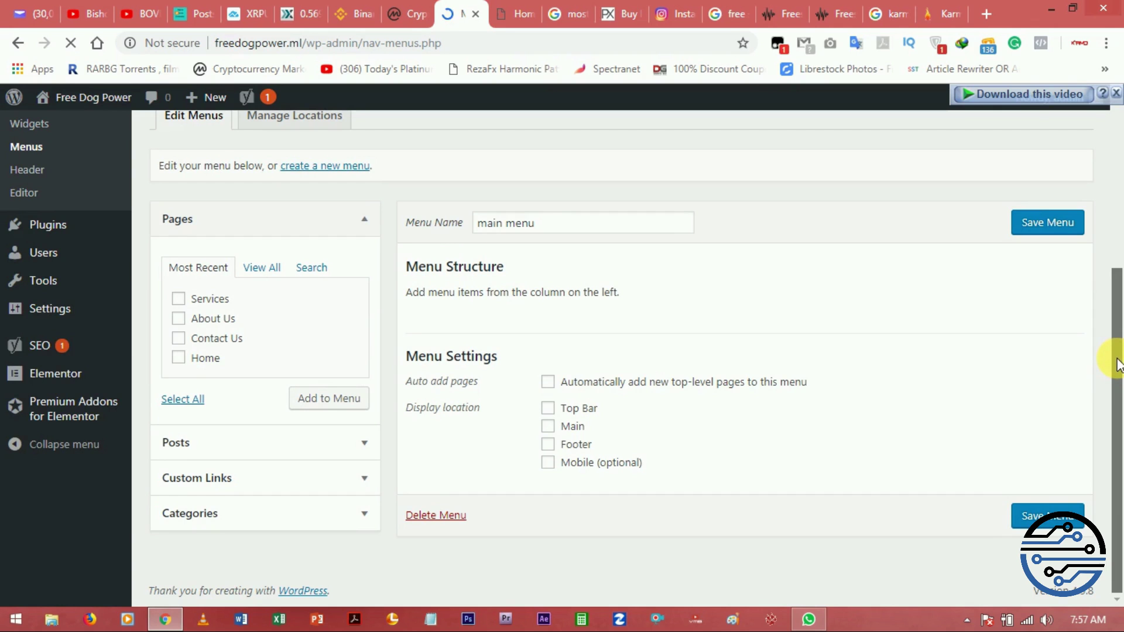
scroll(937, 390, "up", 1)
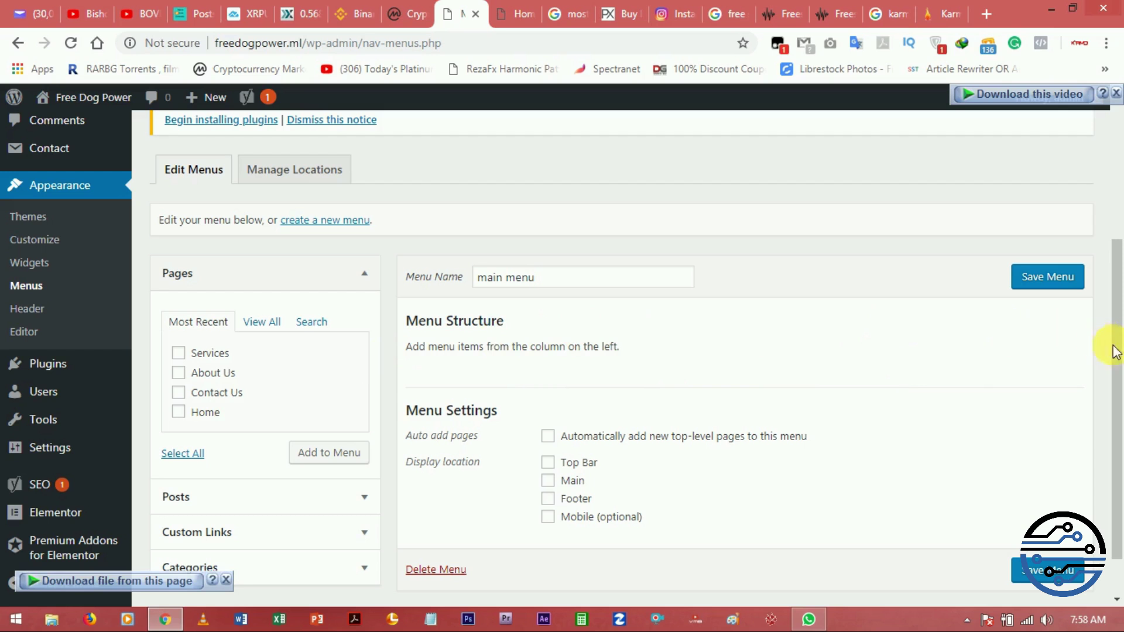
mouse_move(1115, 351)
left_mouse_down()
mouse_move(1115, 187)
mouse_move(1118, 386)
mouse_move(1121, 368)
left_mouse_up()
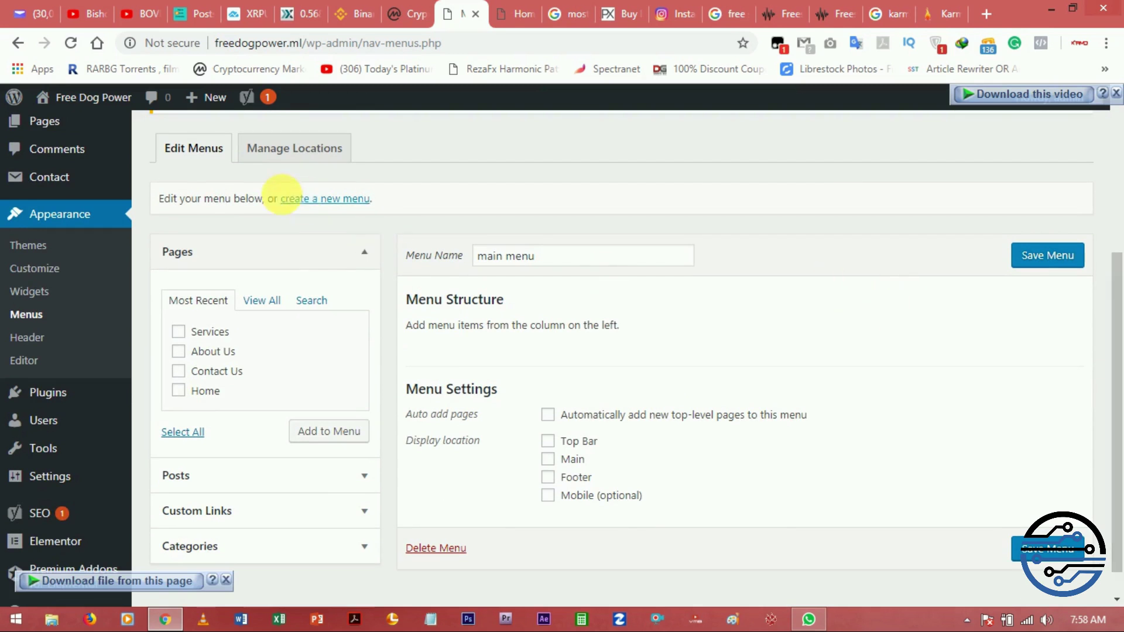
Step: Create a new navigation menu named "header"
left_click(314, 206)
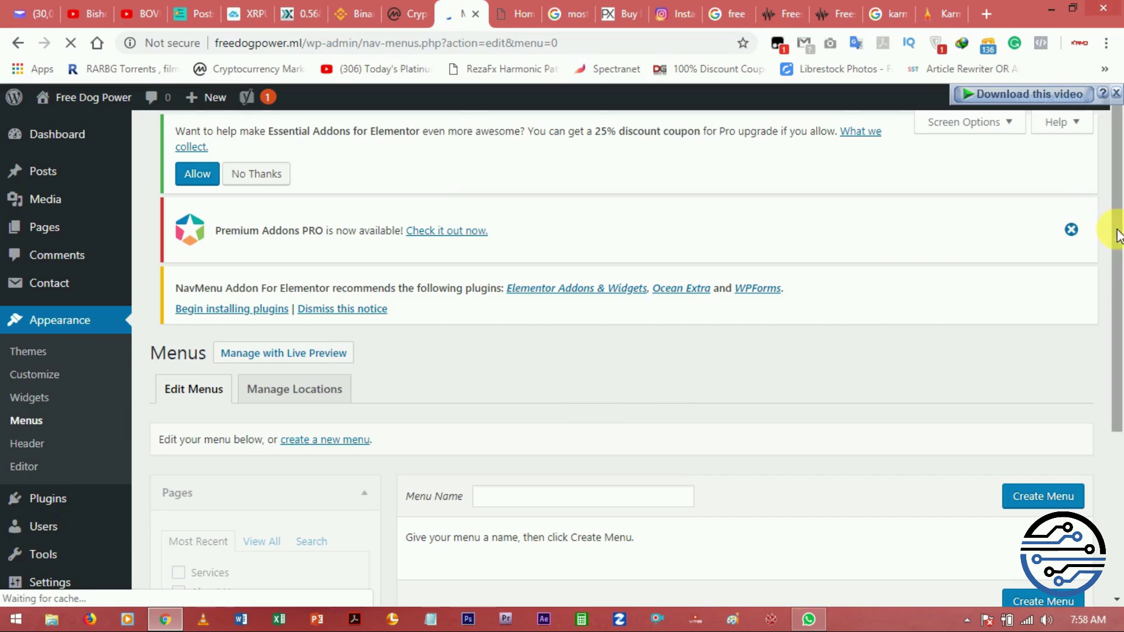
scroll(1118, 290, "down", 2)
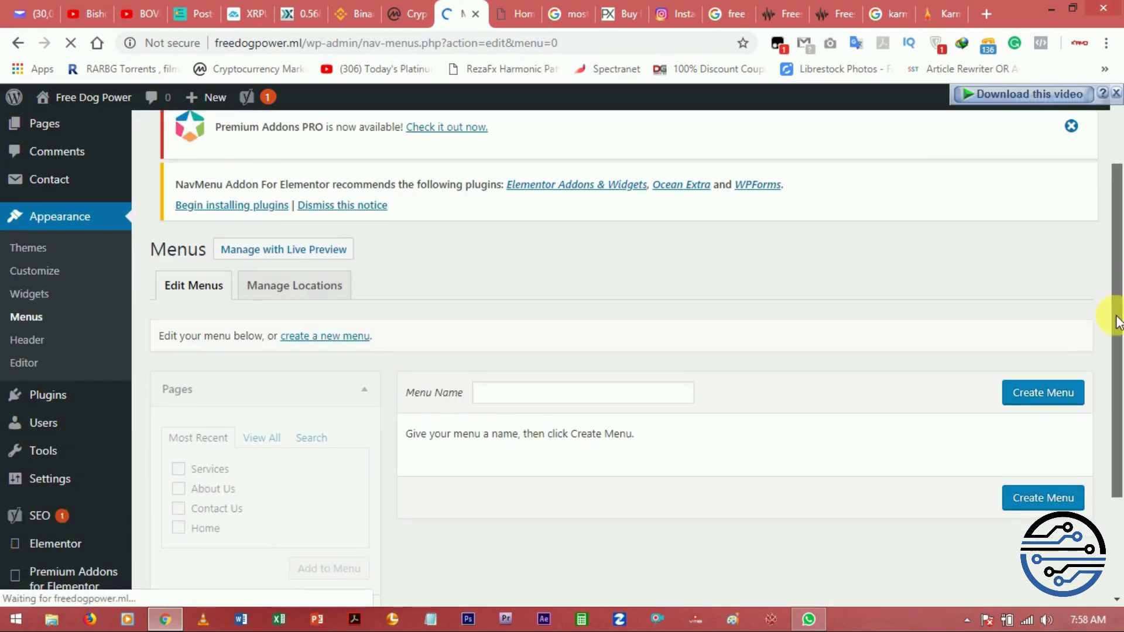
scroll(684, 392, "down", 1)
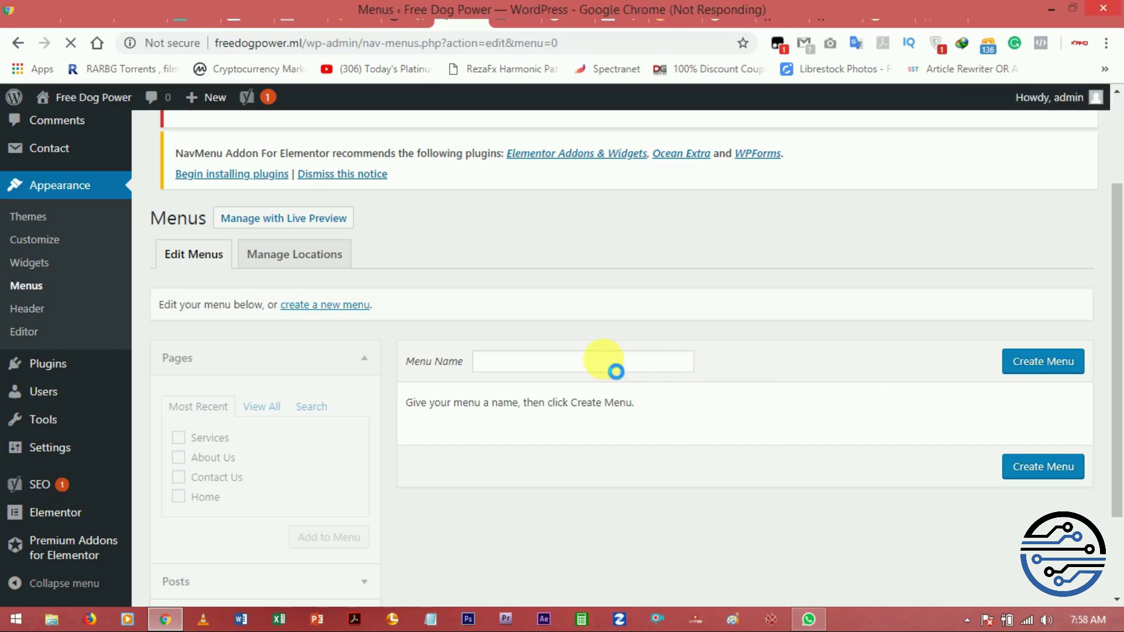
left_click(585, 369)
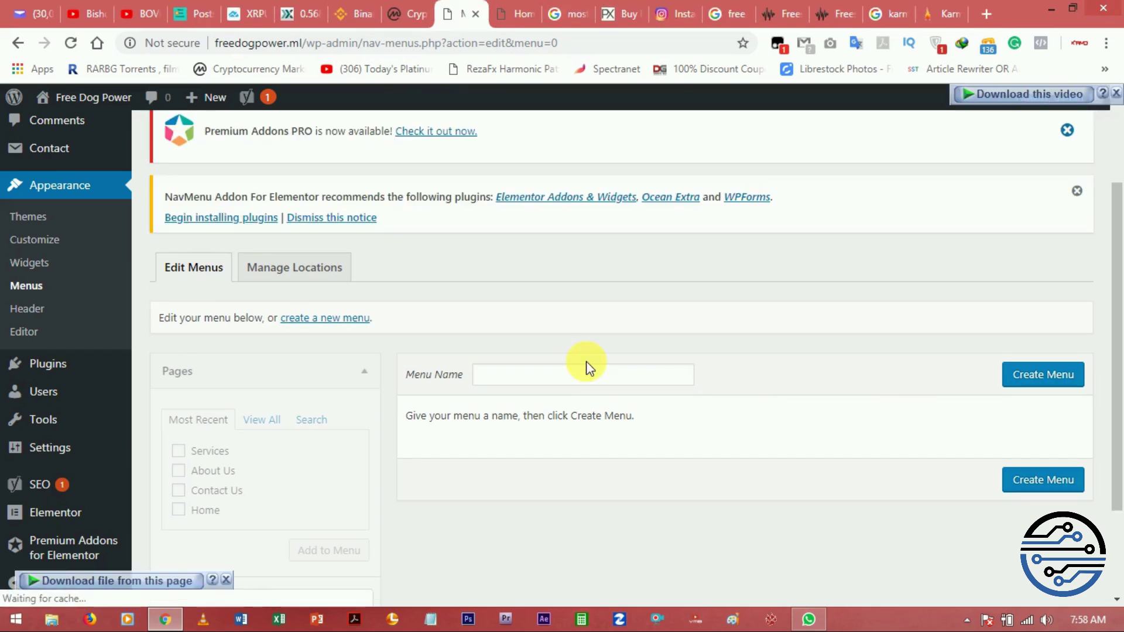
left_click(597, 376)
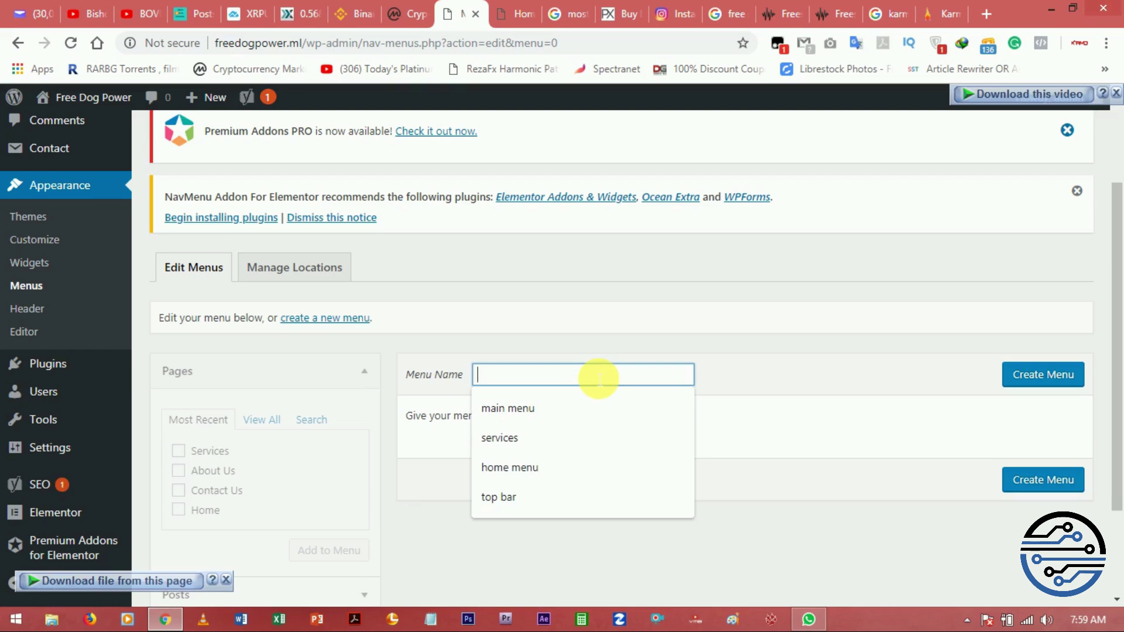
type("header")
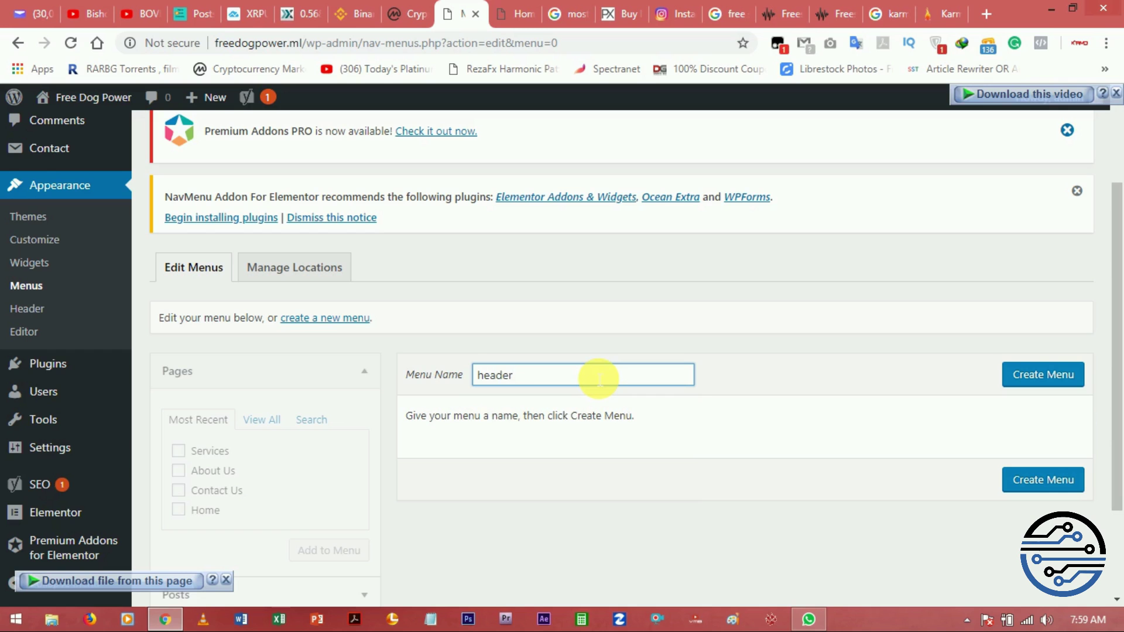
left_click(1034, 387)
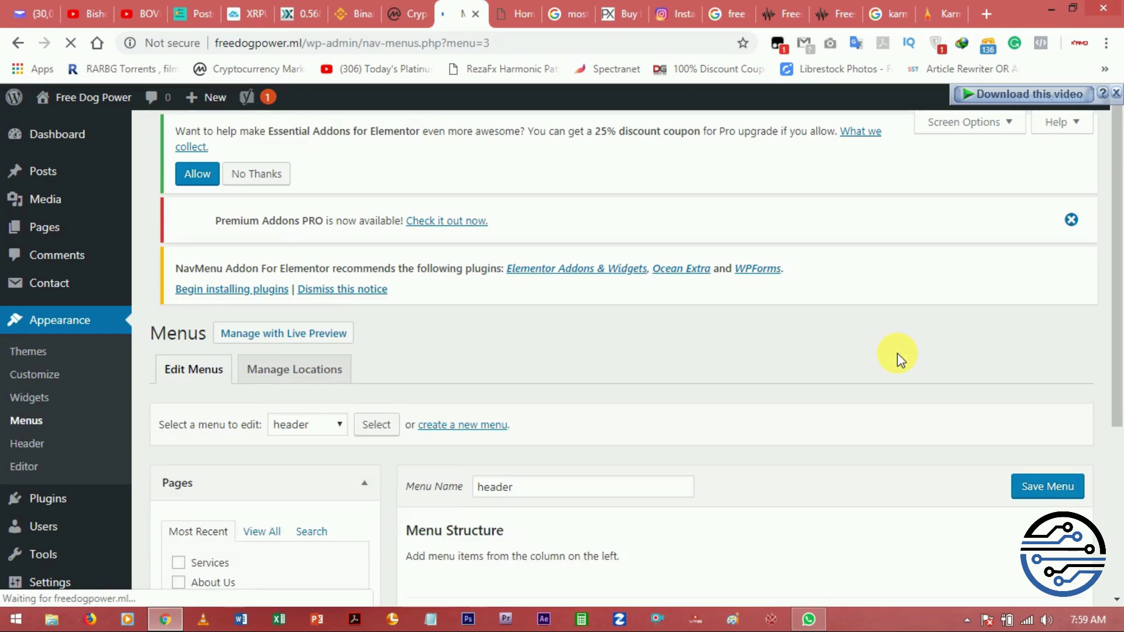
Step: Add the Services, About Us, Contact Us and Home pages to the header menu and set its display location to Main
left_click_drag(1116, 276, 1119, 453)
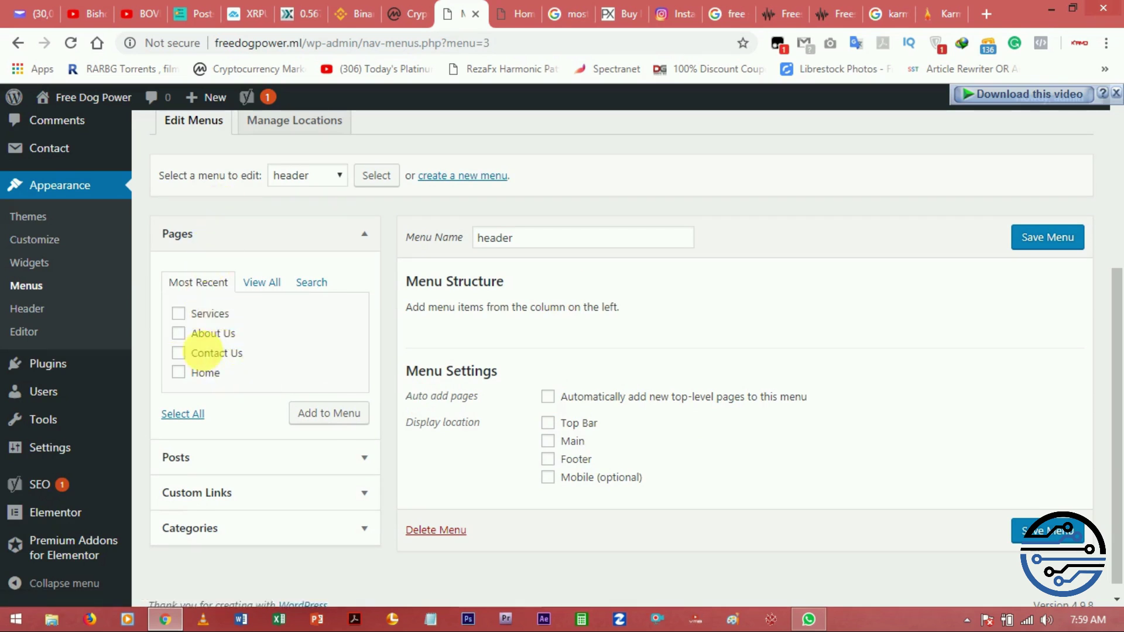
left_click(178, 314)
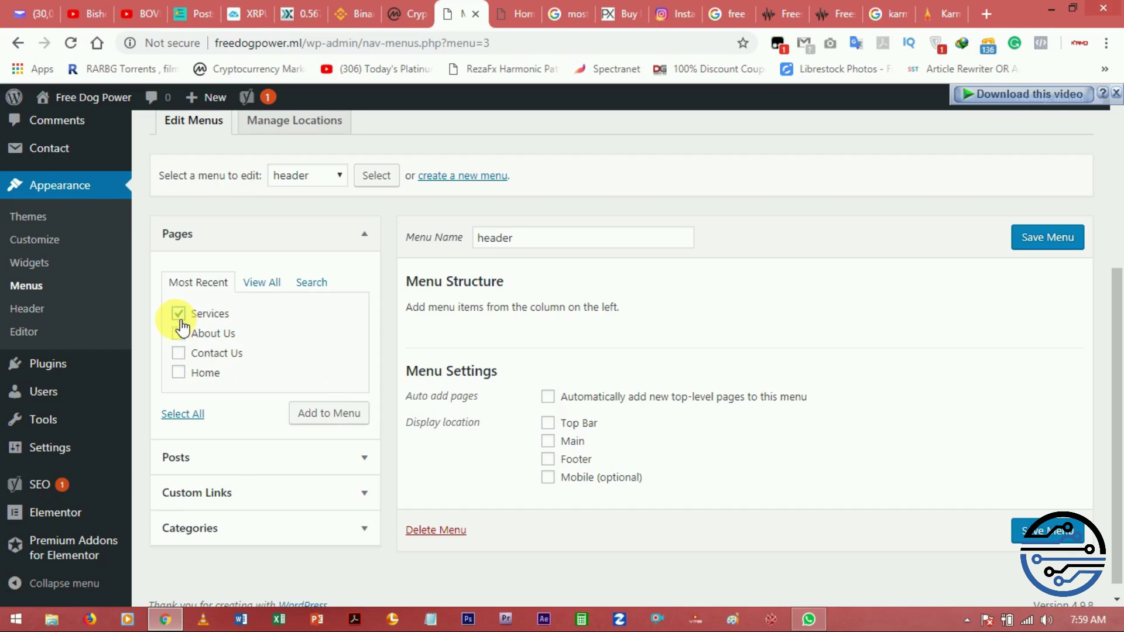
left_click(179, 334)
left_click(179, 353)
left_click(179, 373)
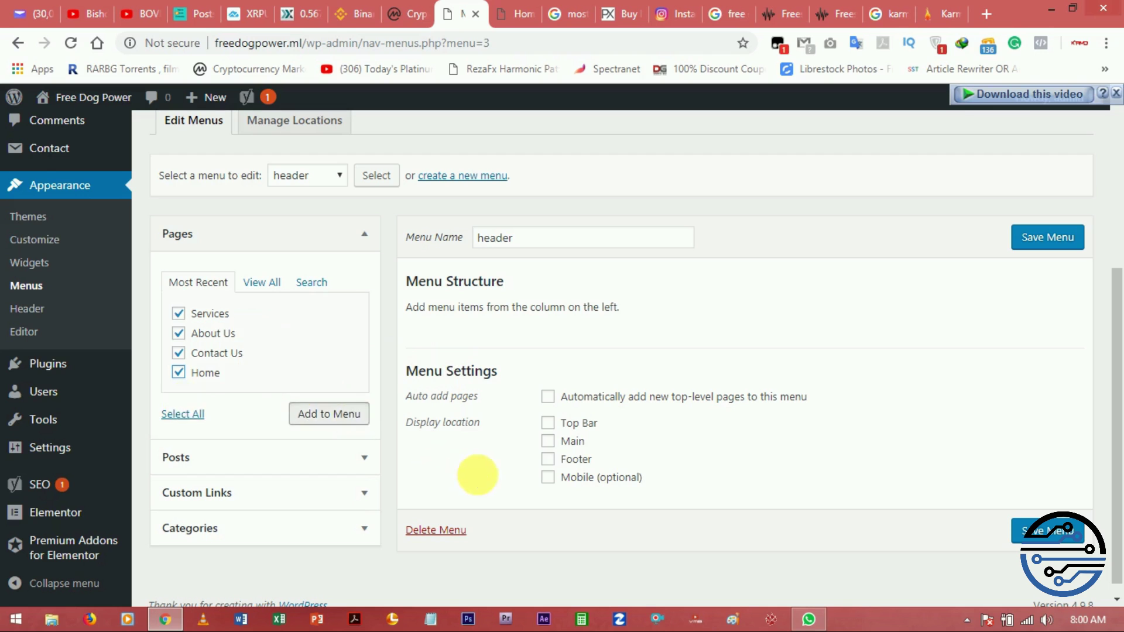
key("Return")
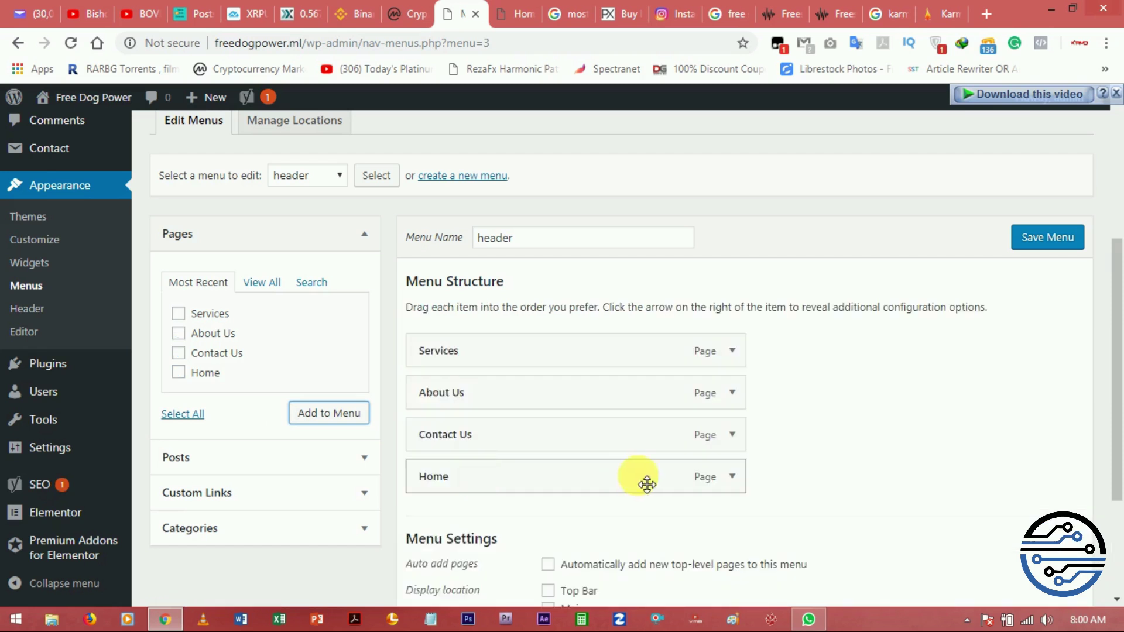
left_click_drag(1116, 326, 1117, 372)
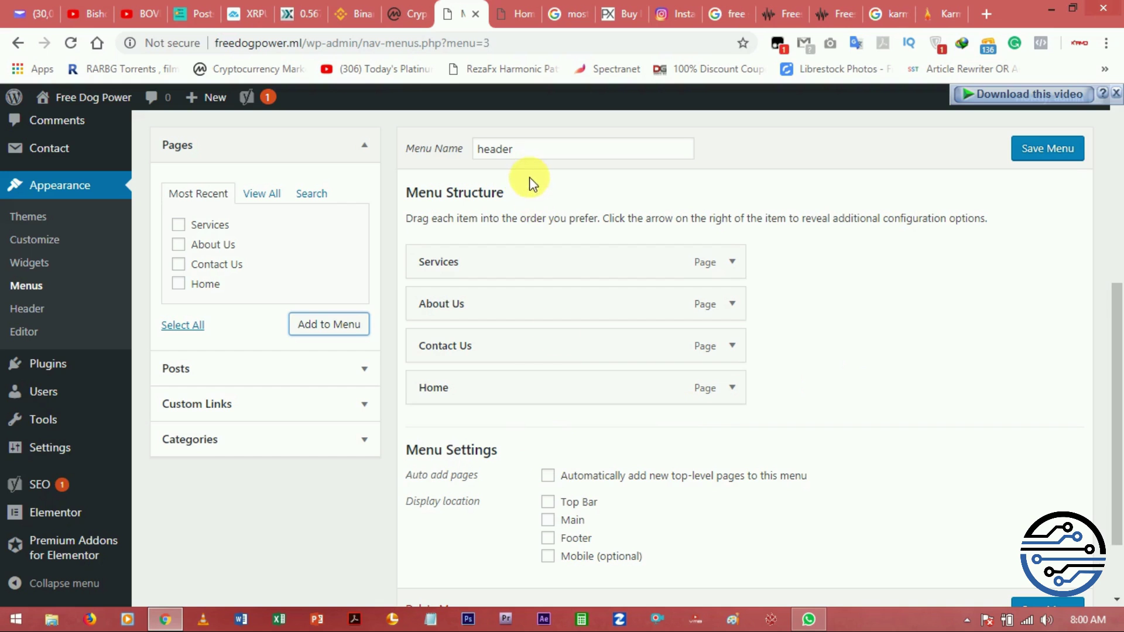
left_click(548, 520)
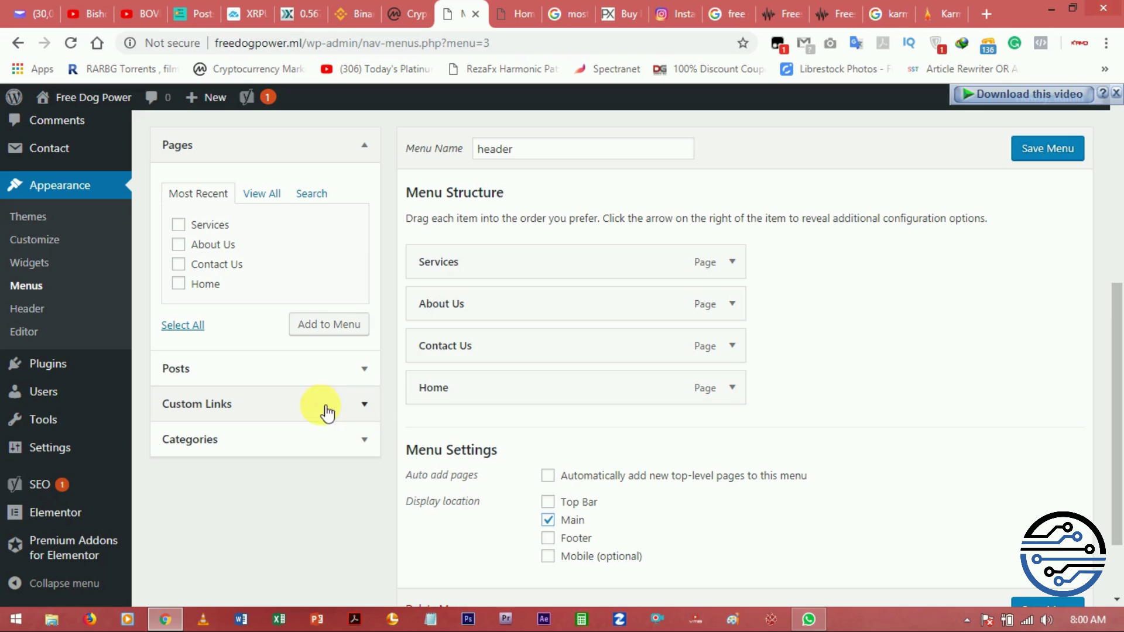
left_click(308, 410)
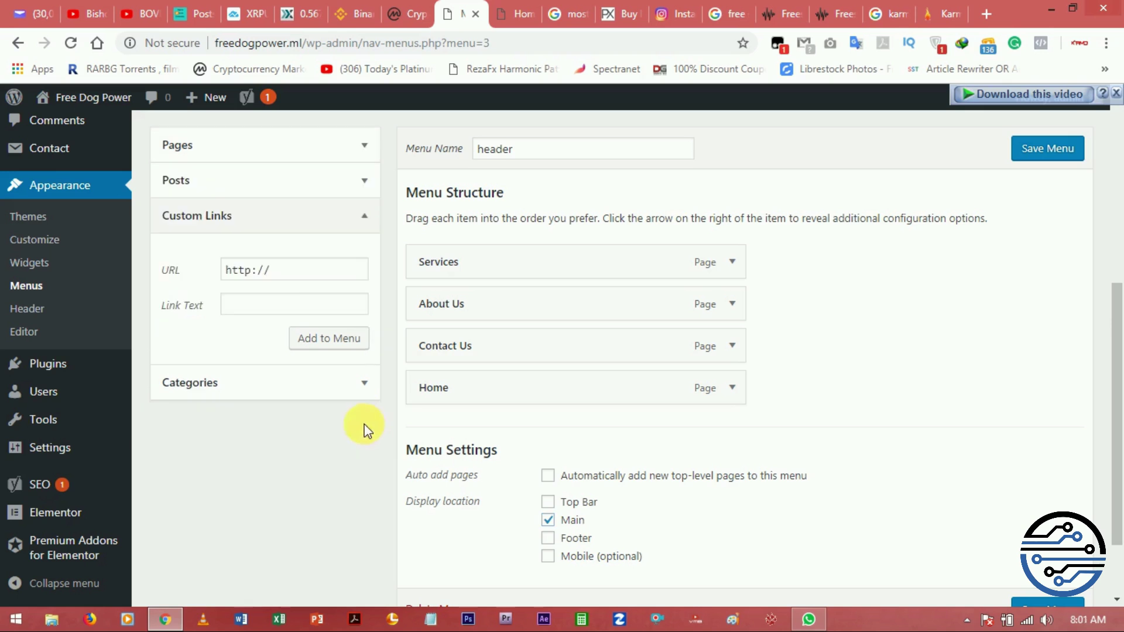
left_click(273, 277)
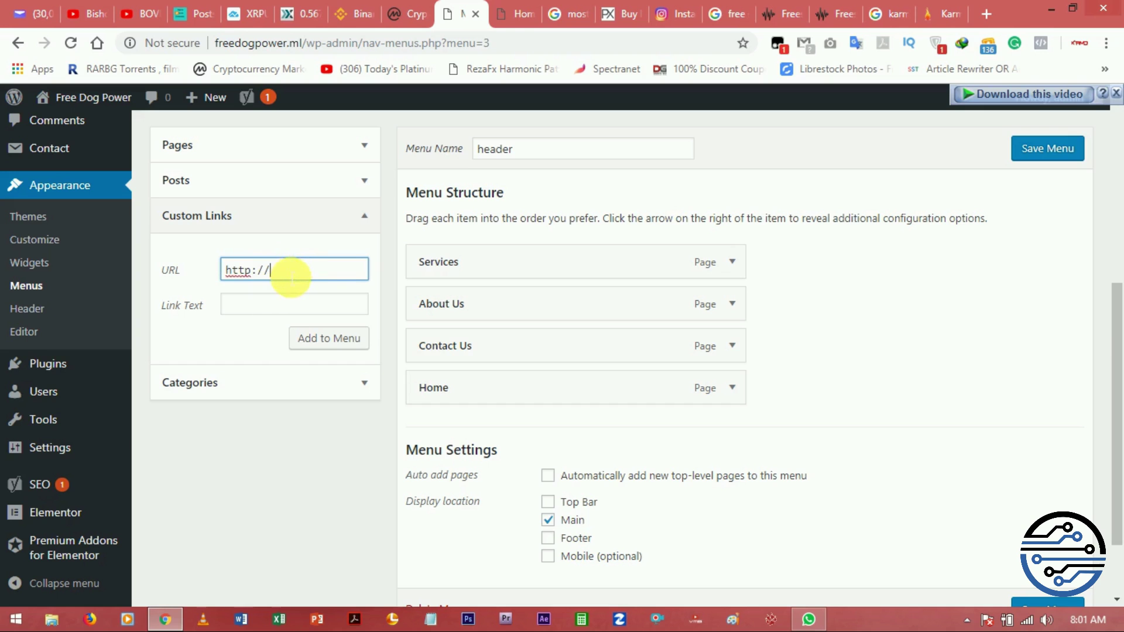
type("google.com")
left_click(291, 305)
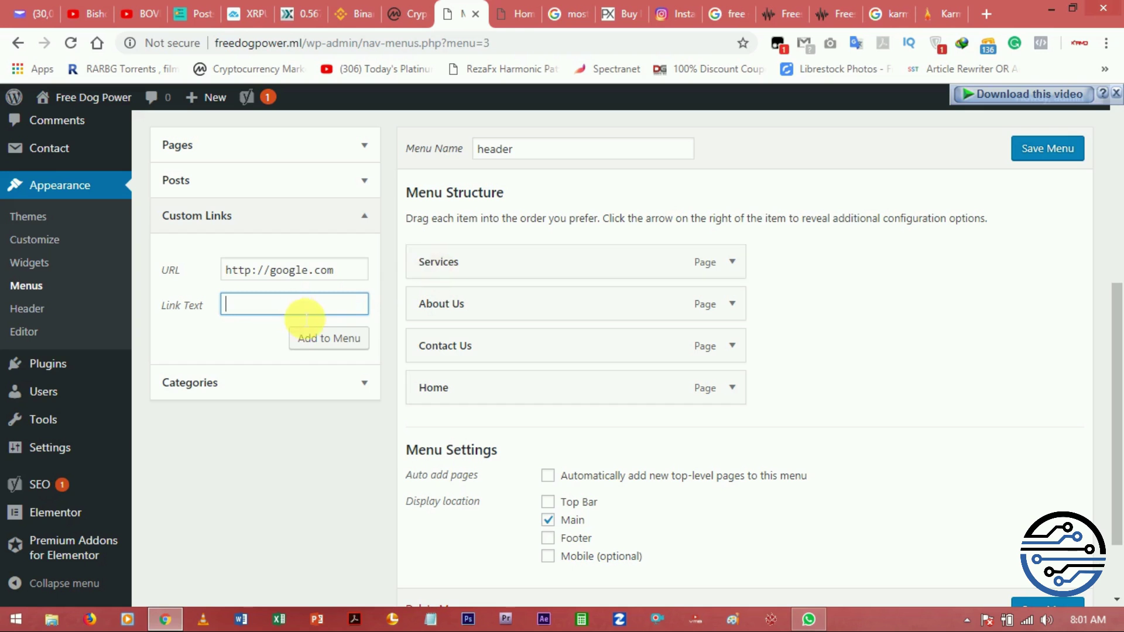
type("Google")
left_click(333, 342)
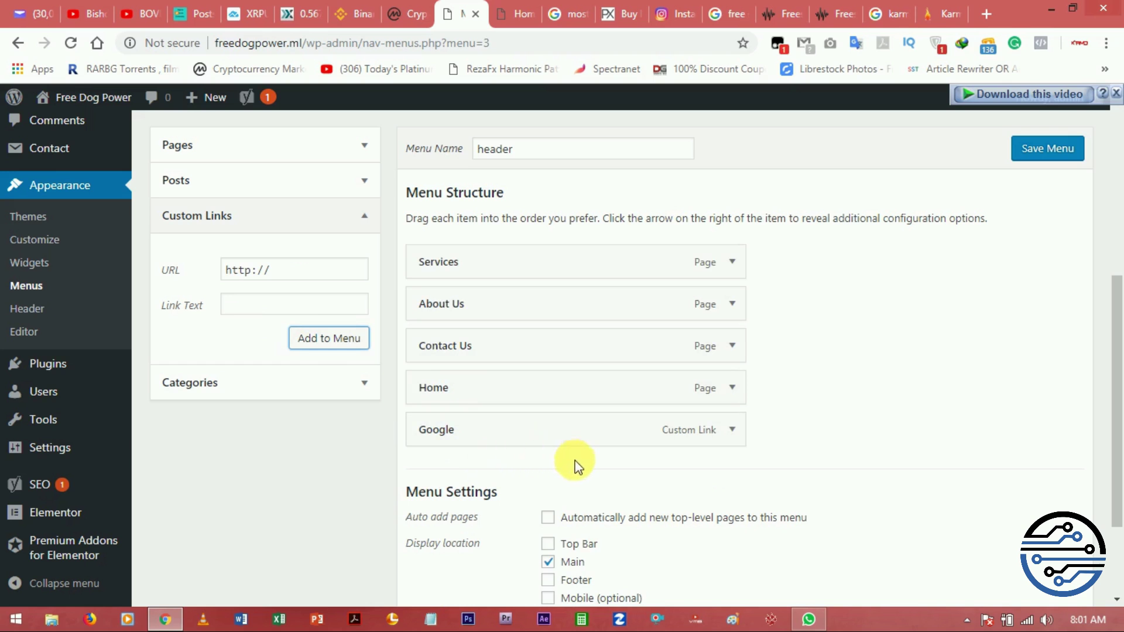
left_click(733, 431)
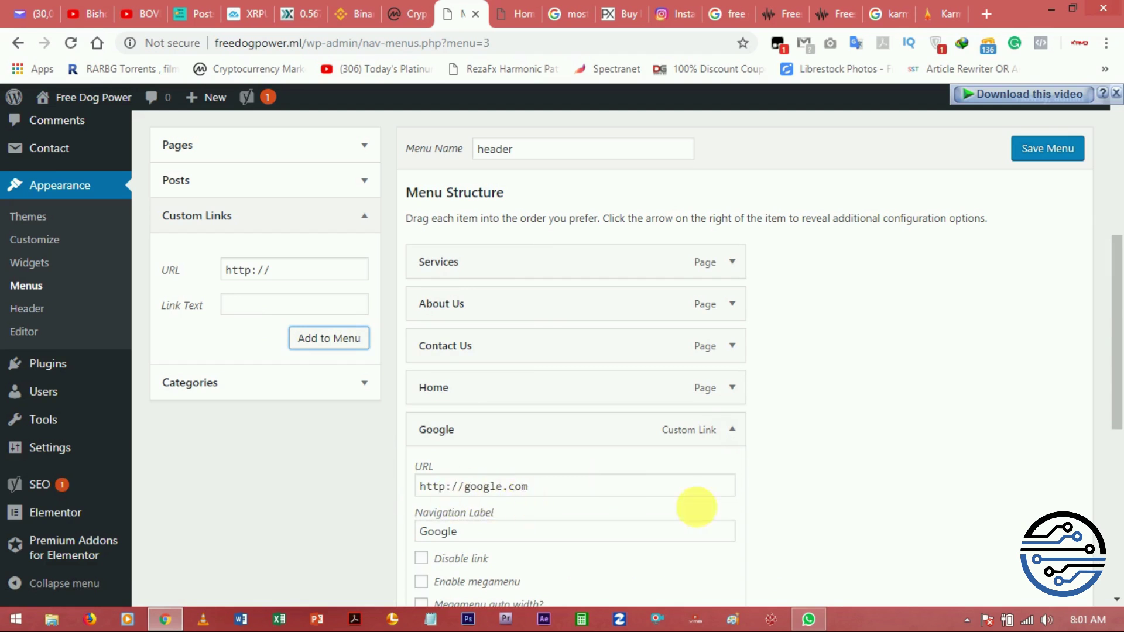
left_click(732, 430)
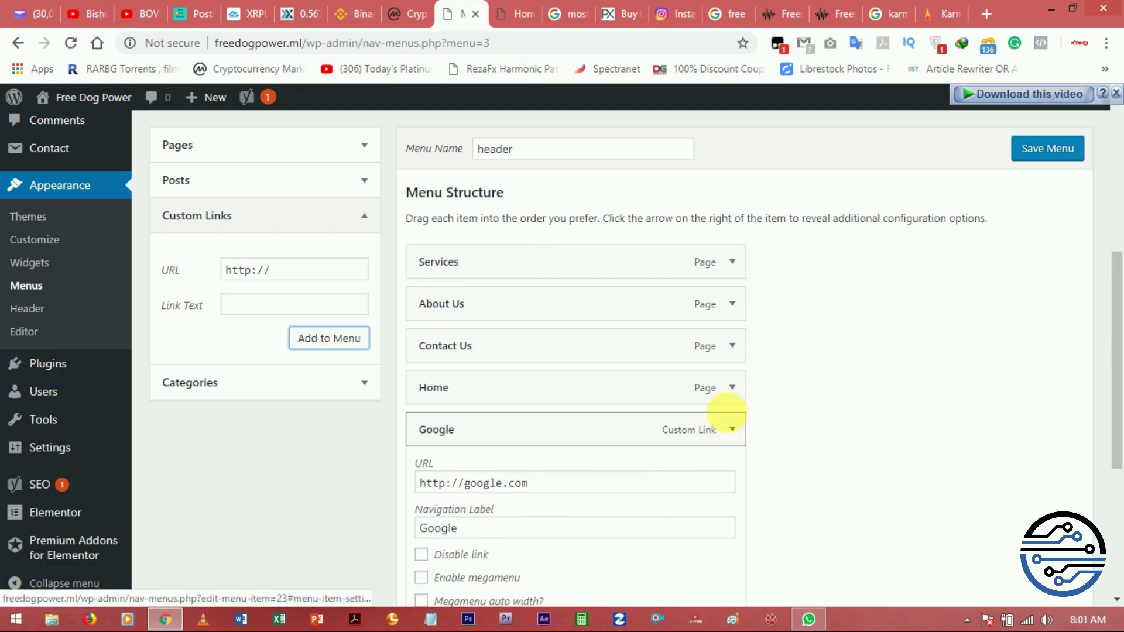
left_click(731, 400)
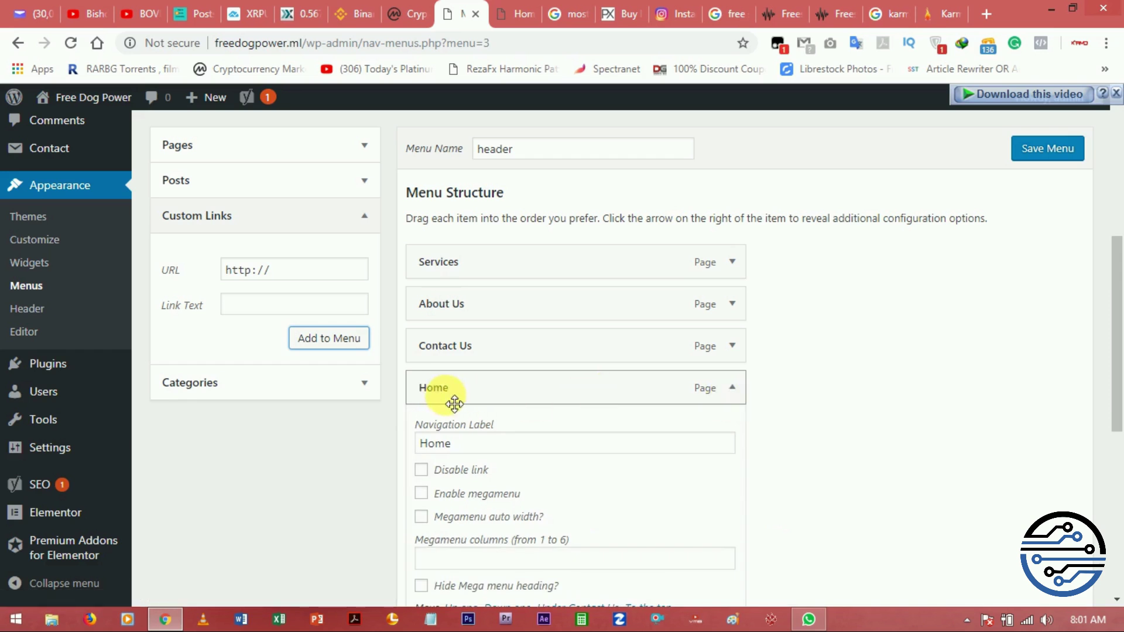
left_click(732, 387)
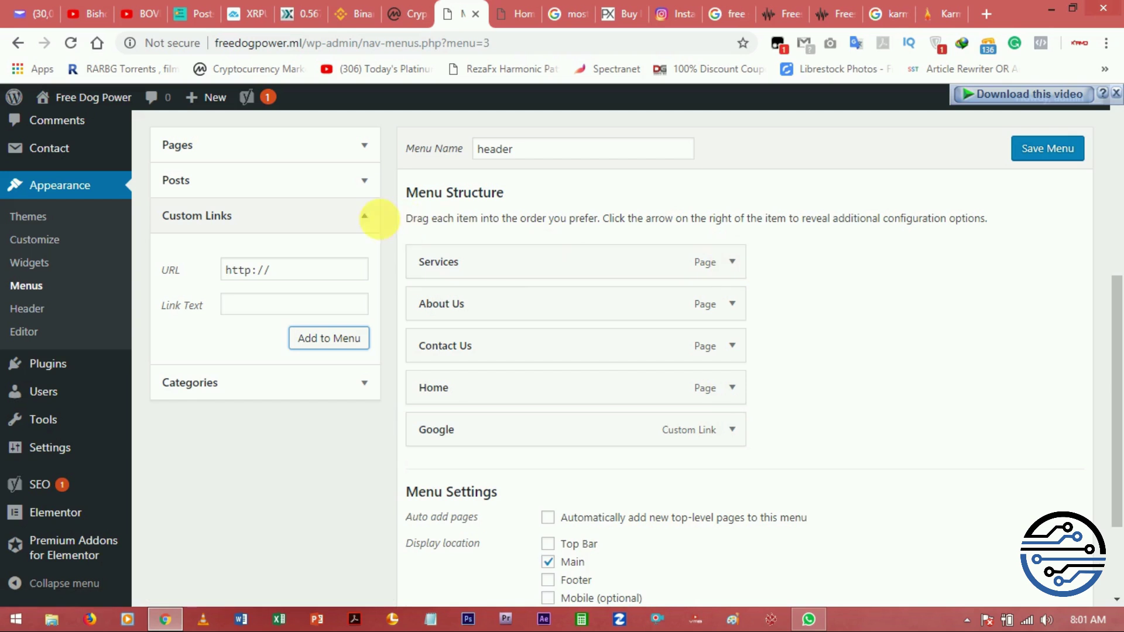
left_click(364, 215)
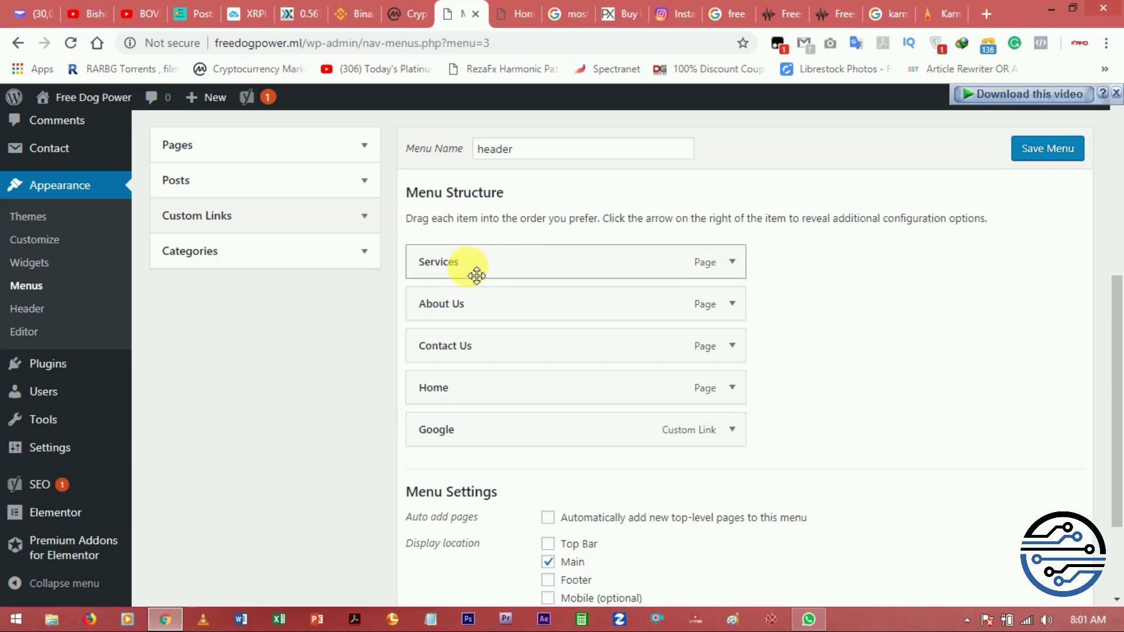
Step: Disable the link of the Services menu item and collapse its settings
left_click(732, 262)
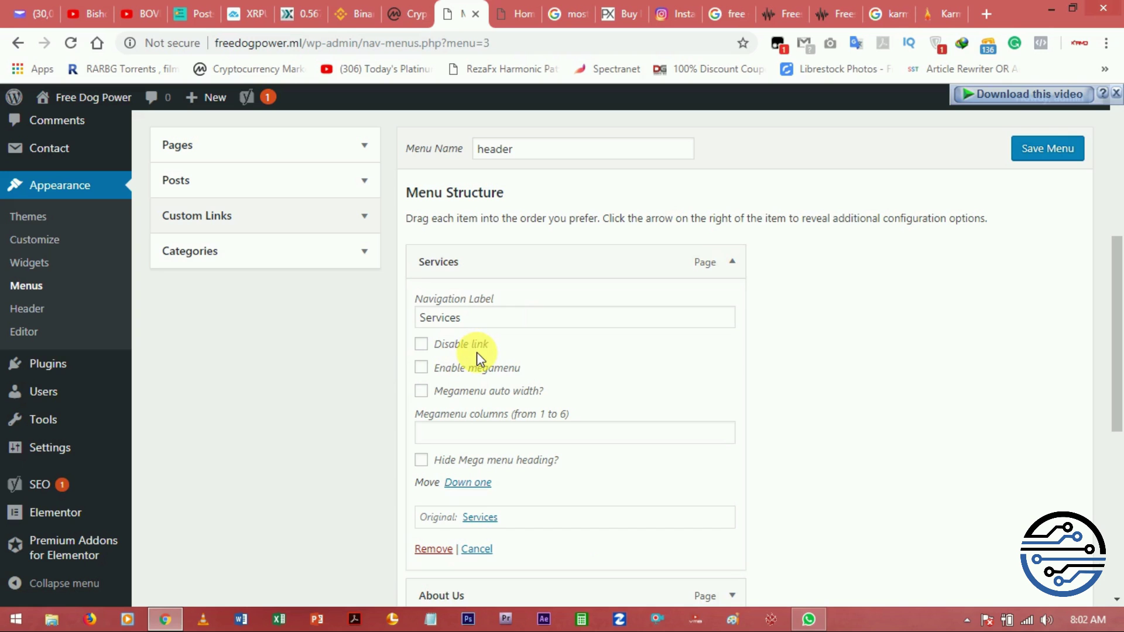
left_click(422, 344)
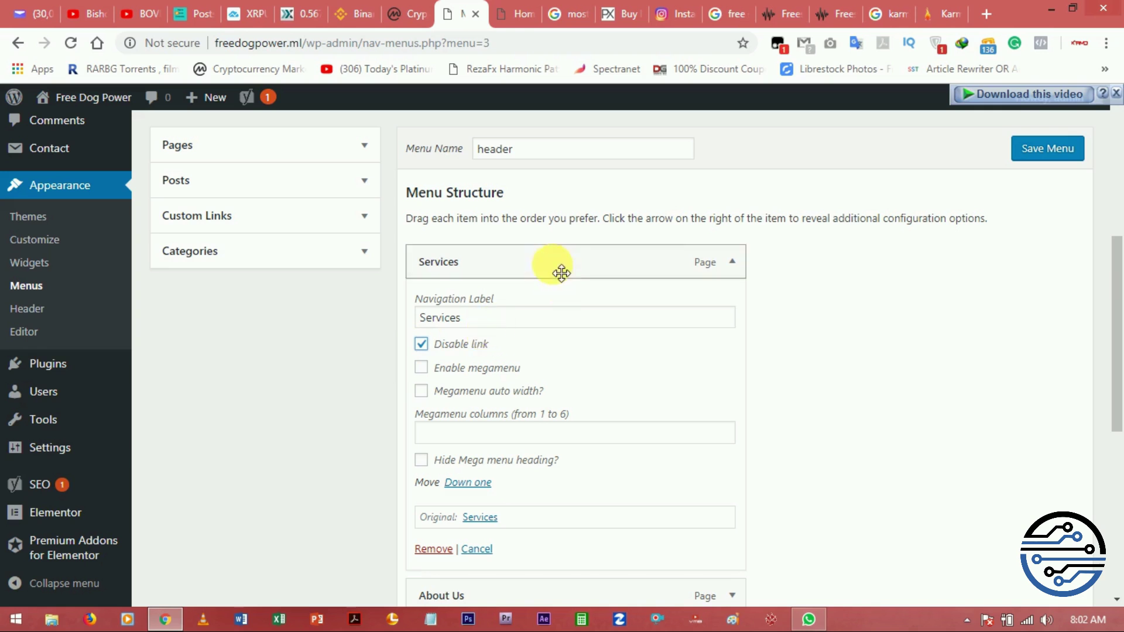
left_click(731, 262)
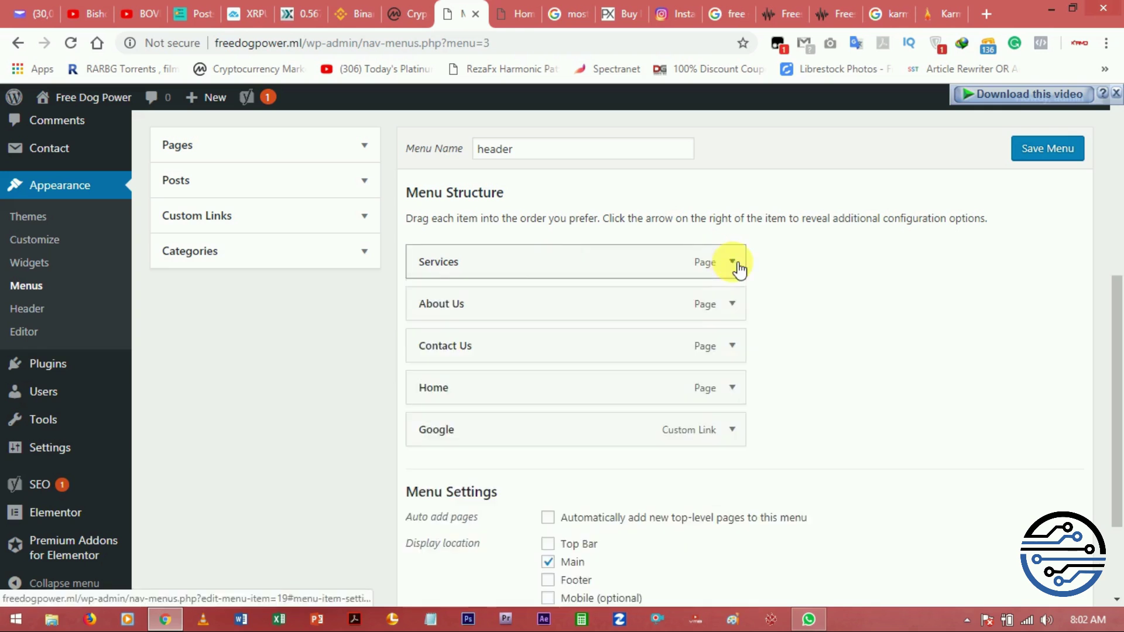
left_click(369, 215)
left_click(314, 276)
type("googl")
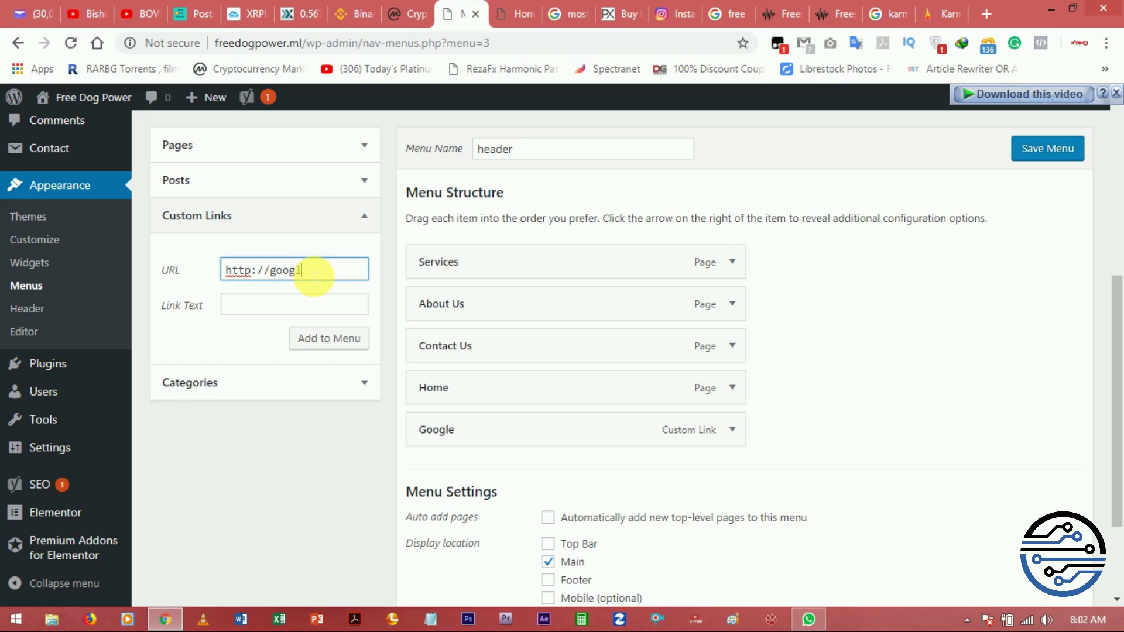
type("e.com")
left_click(311, 308)
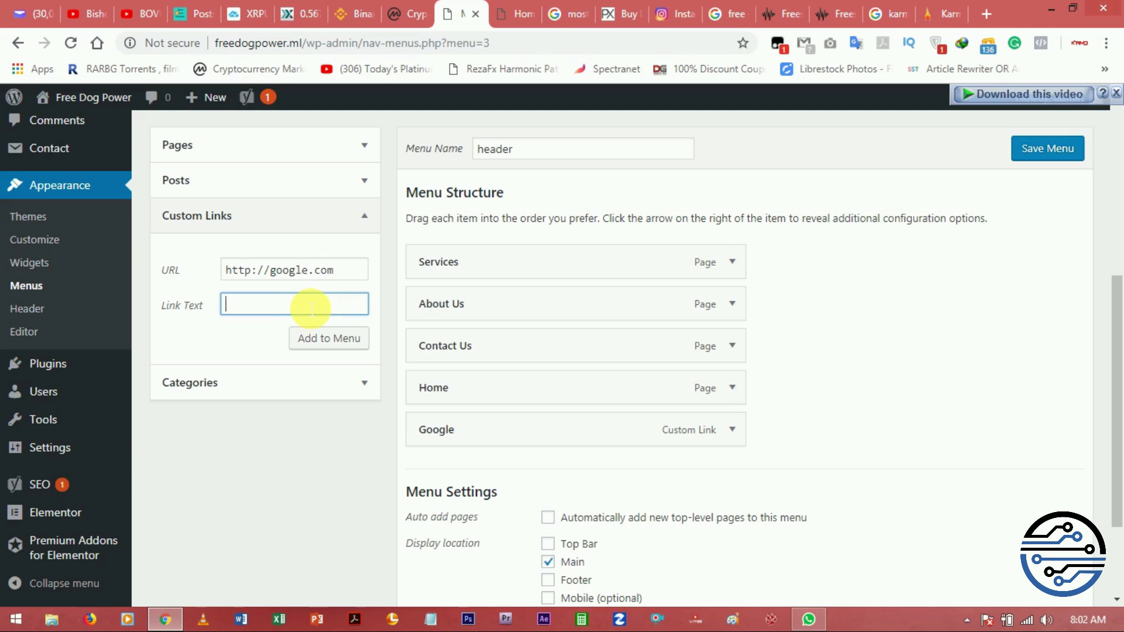
type("se")
key("BackSpace")
key("BackSpace")
type("Search")
left_click(320, 344)
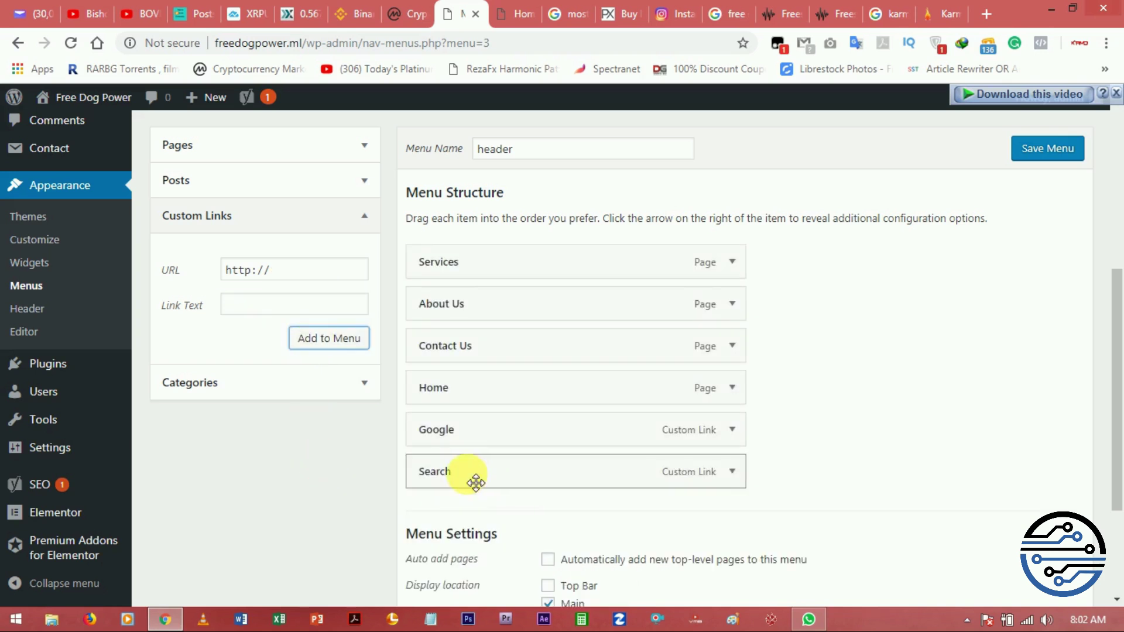
left_click(288, 274)
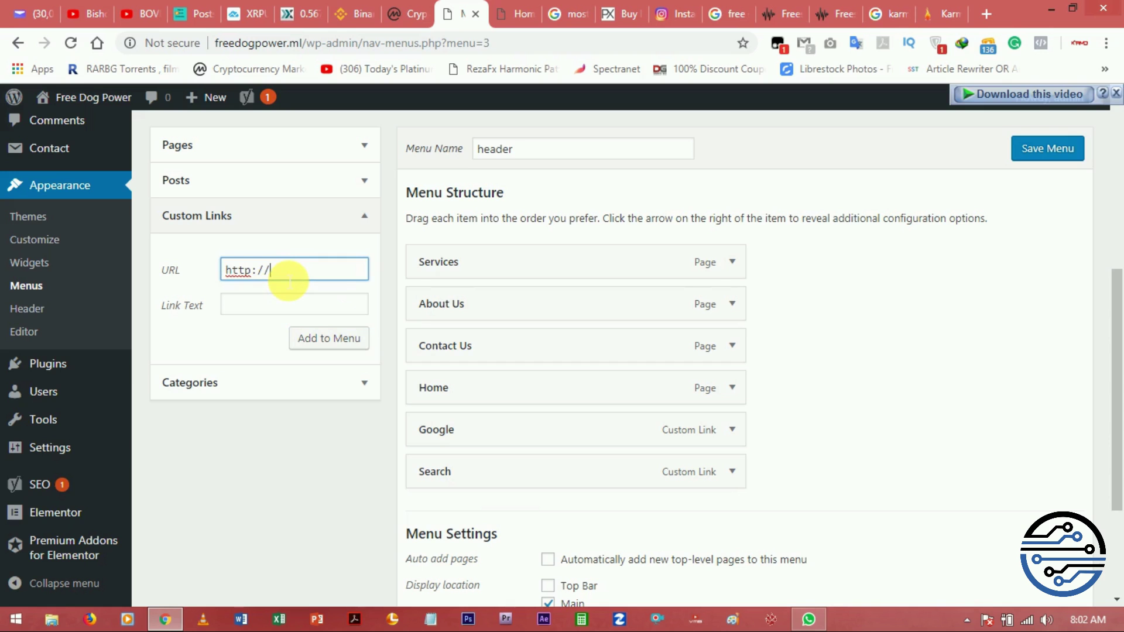
type("google.com")
key("Tab")
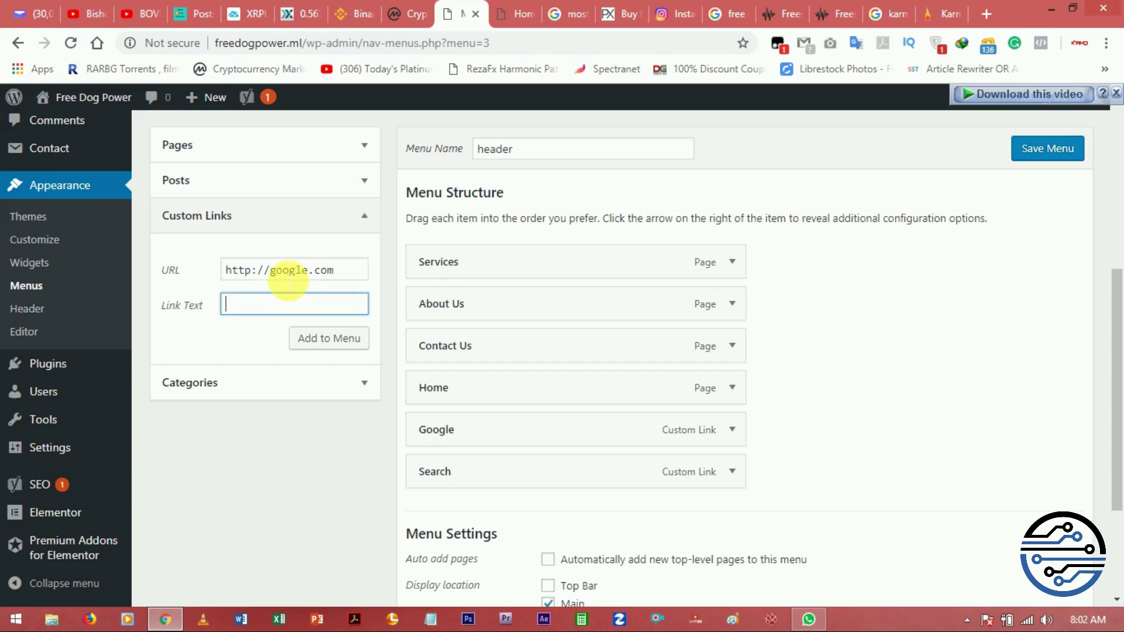
type("Sea")
key("BackSpace")
key("BackSpace")
type("EO")
left_click(321, 341)
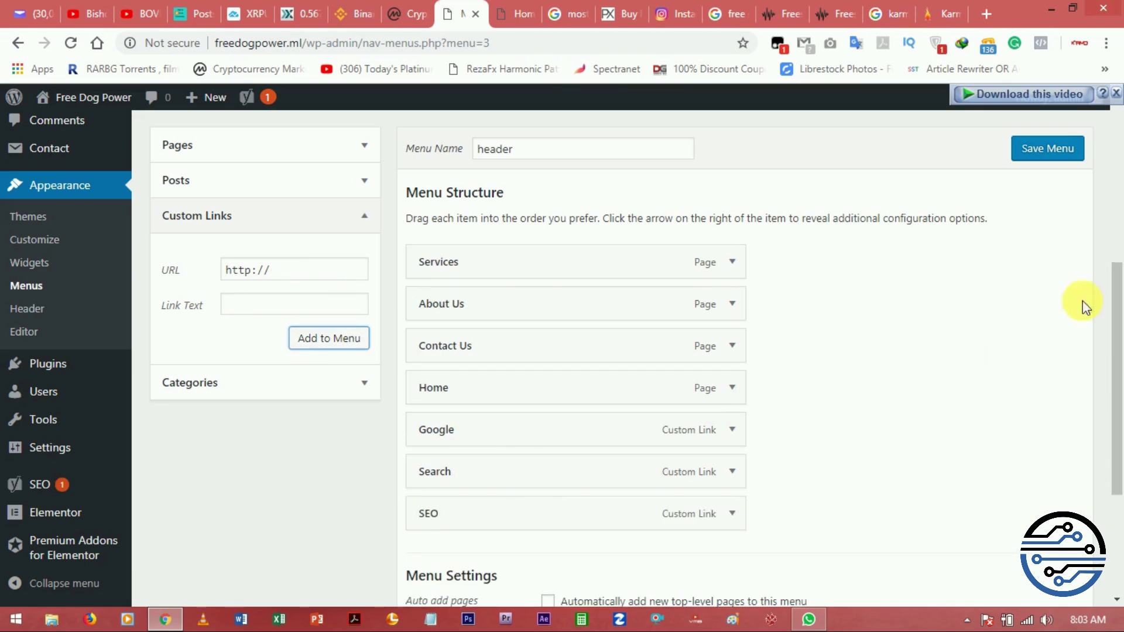
Step: Nest the Search and SEO custom links as sub items under the Google menu item
mouse_move(1120, 313)
left_mouse_down()
mouse_move(1119, 341)
mouse_move(1119, 330)
left_mouse_up()
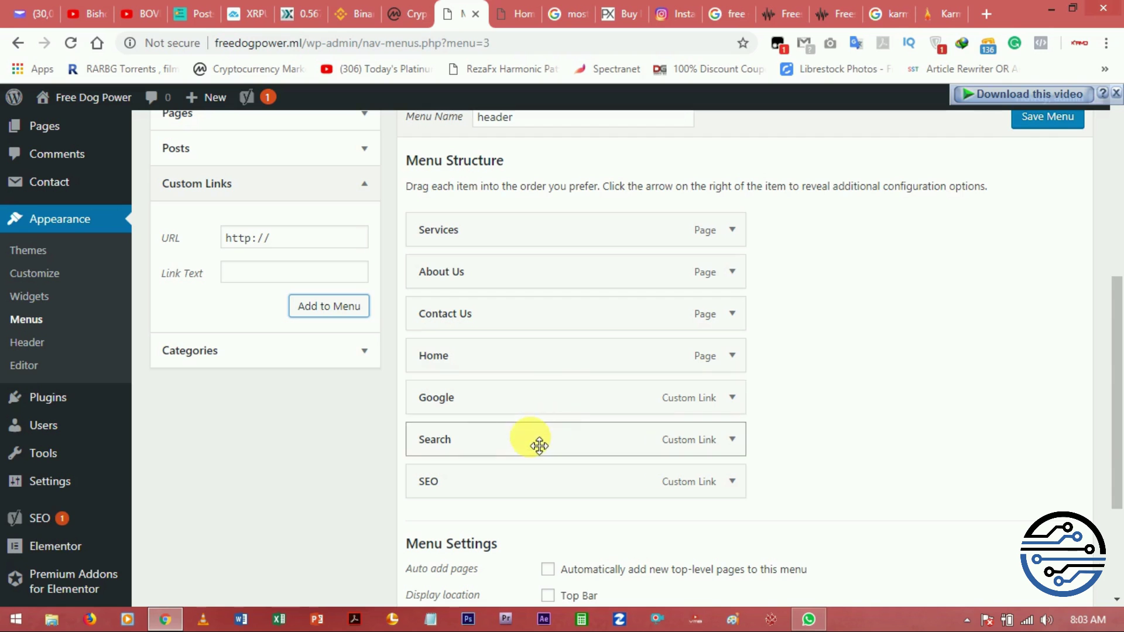
left_click_drag(539, 446, 568, 453)
mouse_move(572, 452)
left_mouse_down()
mouse_move(533, 446)
mouse_move(581, 454)
left_mouse_up()
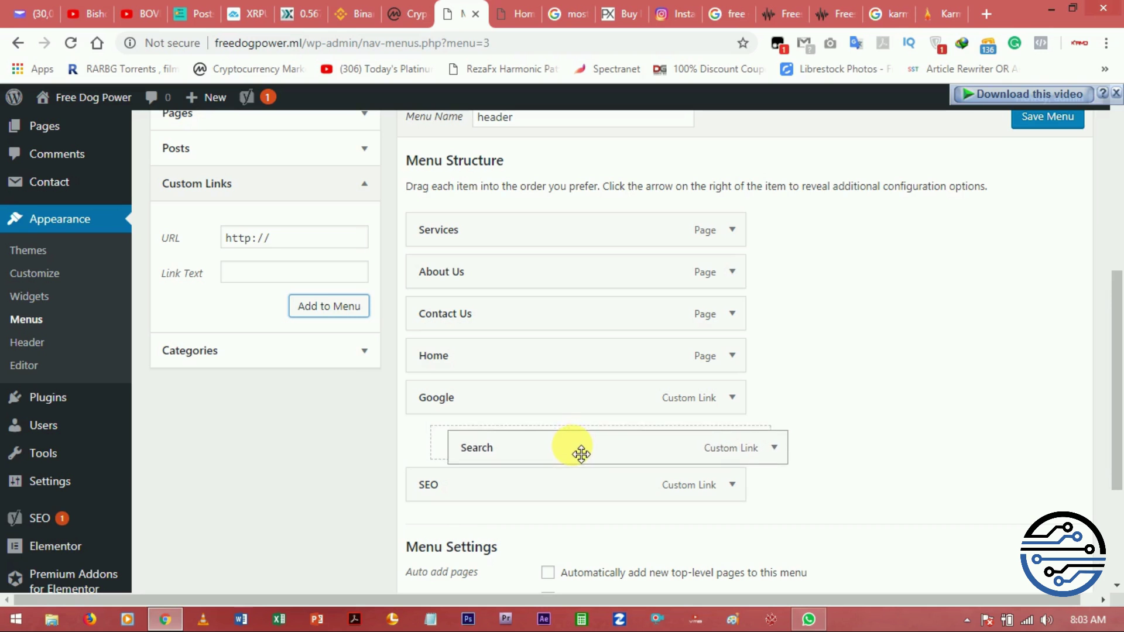
mouse_move(581, 453)
left_mouse_down()
mouse_move(534, 444)
mouse_move(567, 448)
left_mouse_up()
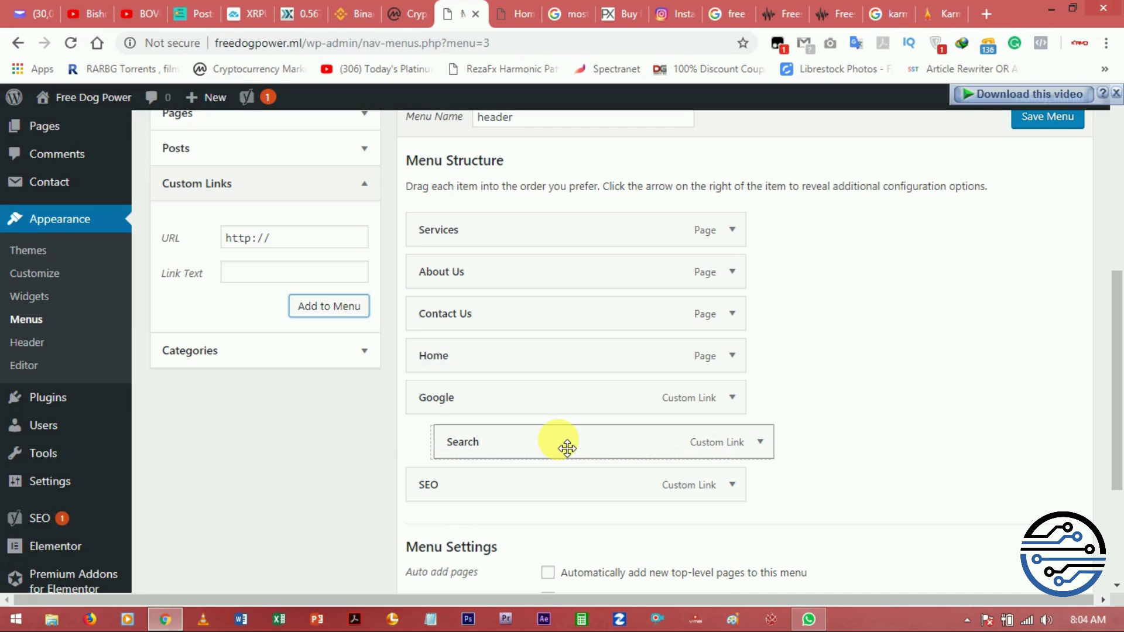
left_click_drag(567, 448, 567, 447)
left_click_drag(472, 482, 507, 486)
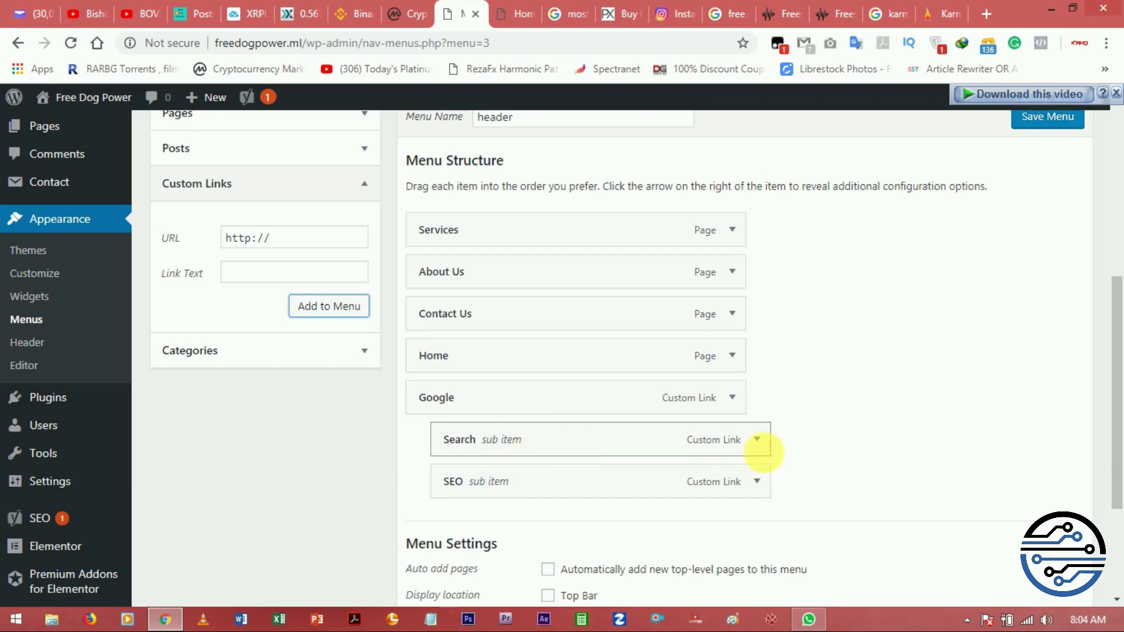
Step: Inspect the settings of the Search and SEO sub items and collapse them again
left_click(757, 440)
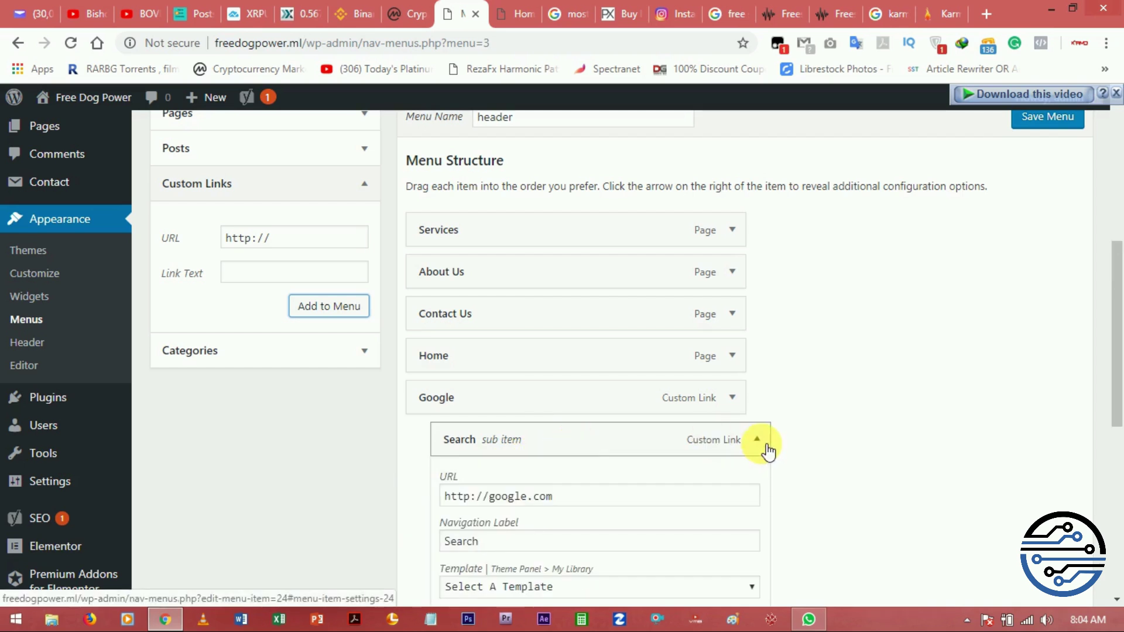
left_click(765, 445)
left_click(759, 480)
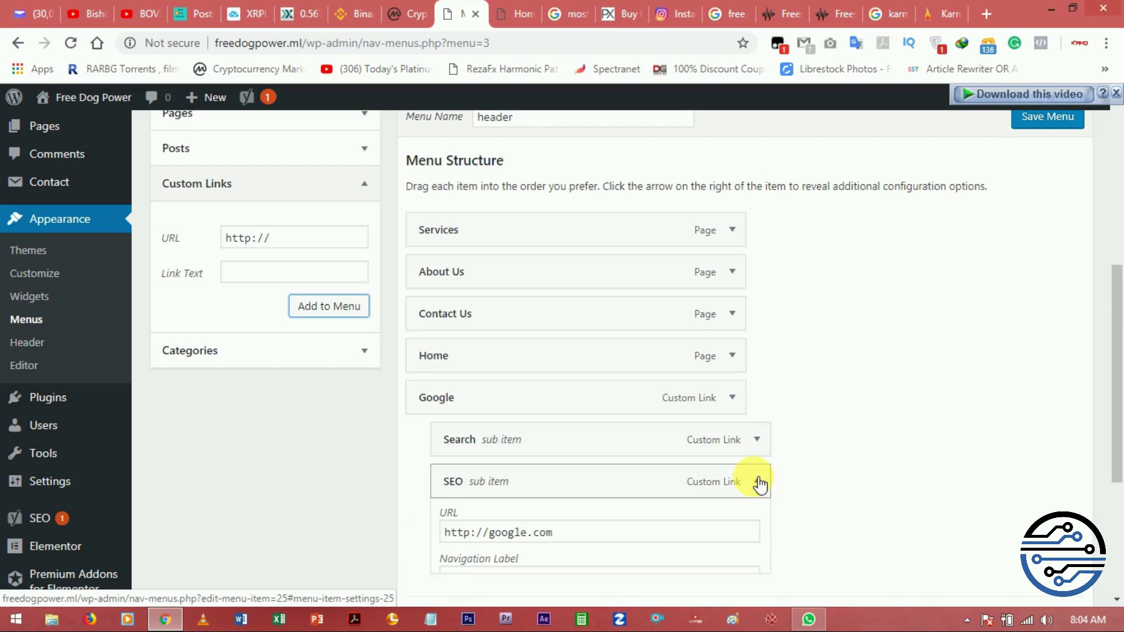
left_click(759, 481)
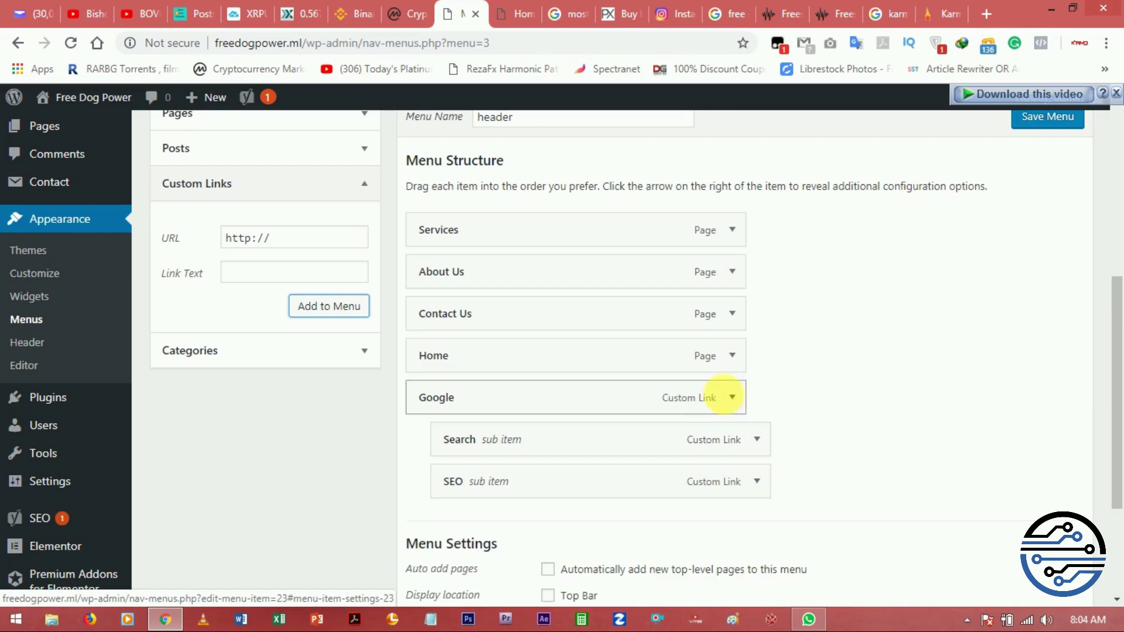
Step: Disable the link of the Google menu item and collapse its settings
left_click(732, 398)
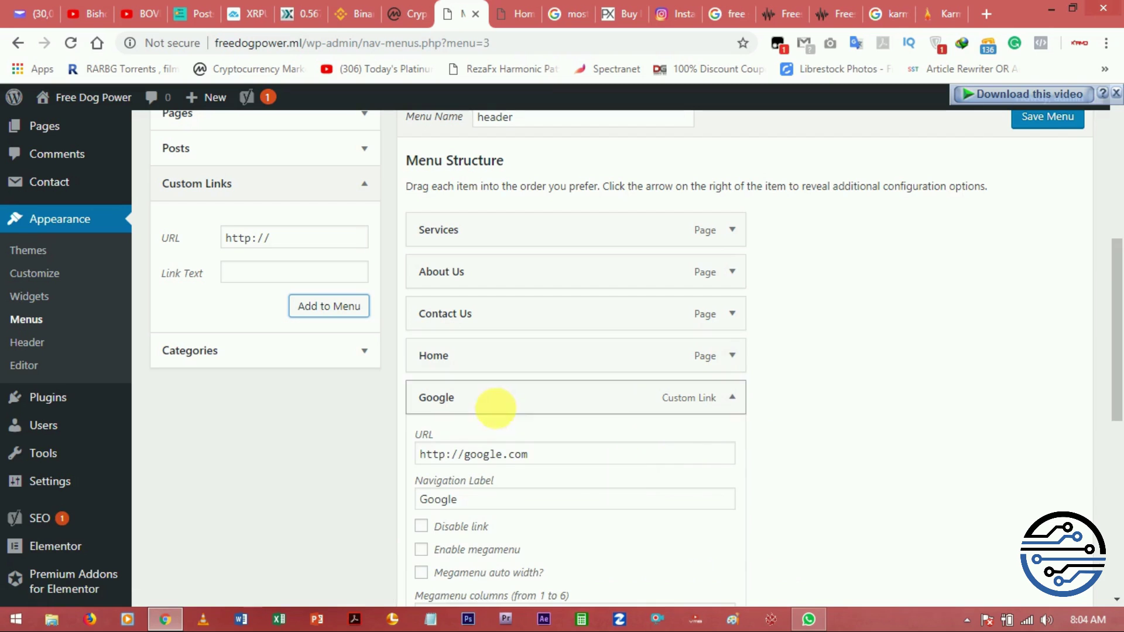
left_click(422, 526)
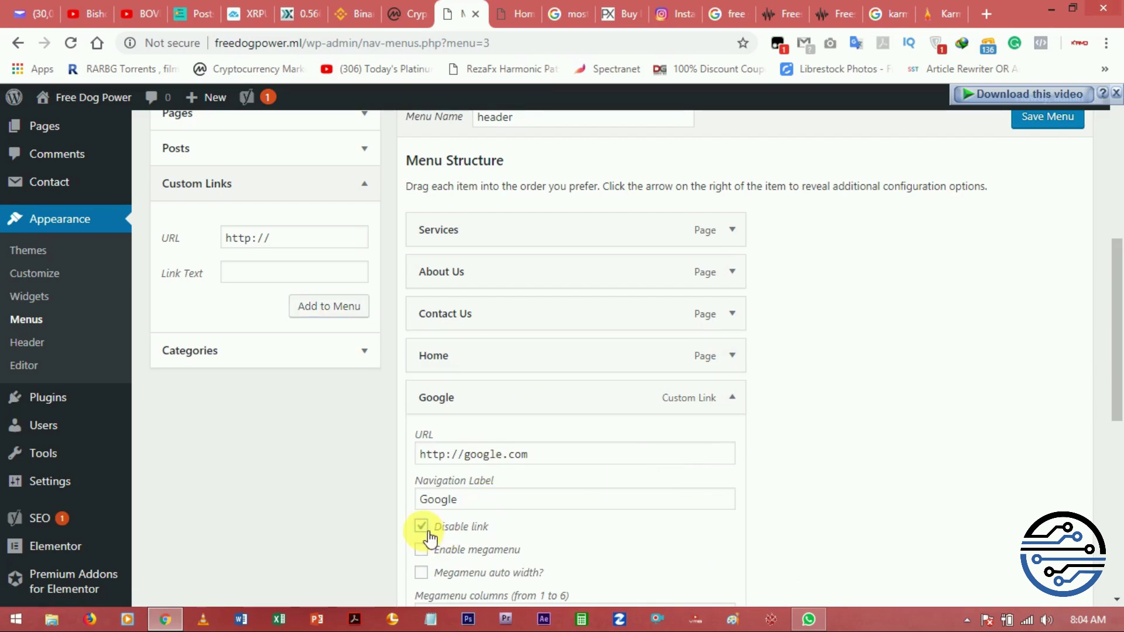
left_click(732, 399)
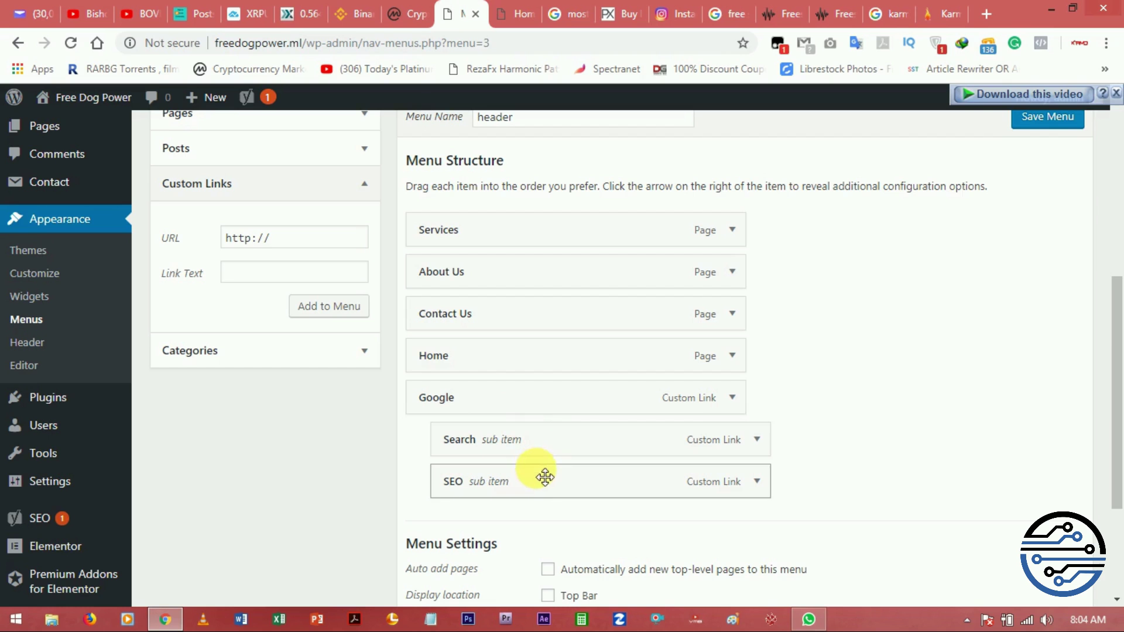
Step: Review the link settings of the Google and Services menu items and collapse both
left_click(733, 398)
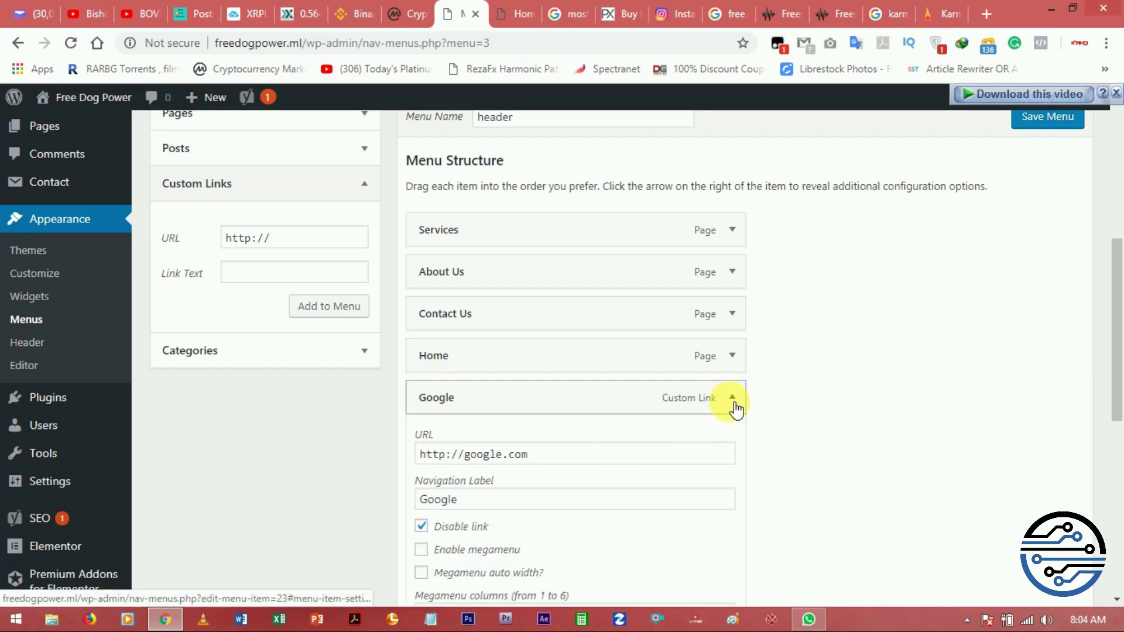
left_click(732, 400)
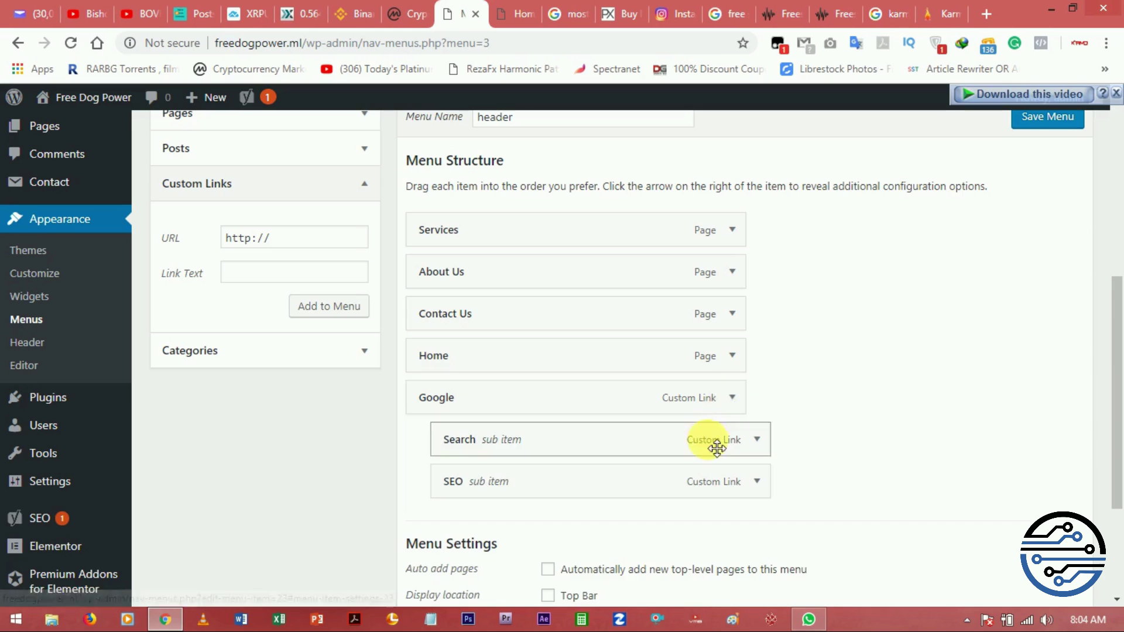
left_click(732, 398)
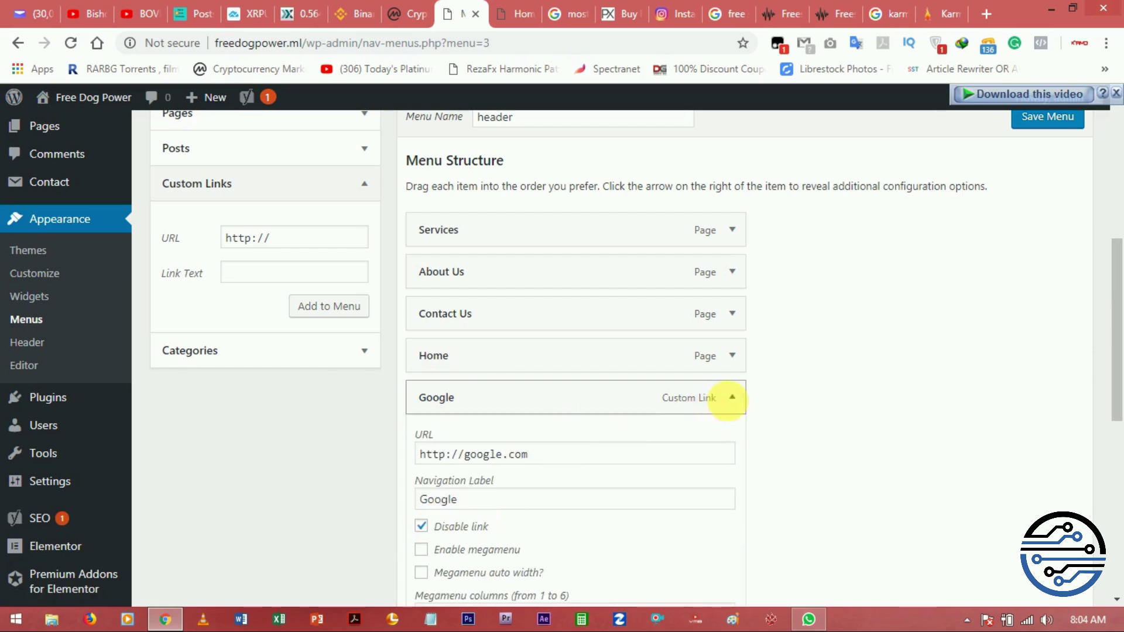
left_click(730, 397)
left_click(729, 231)
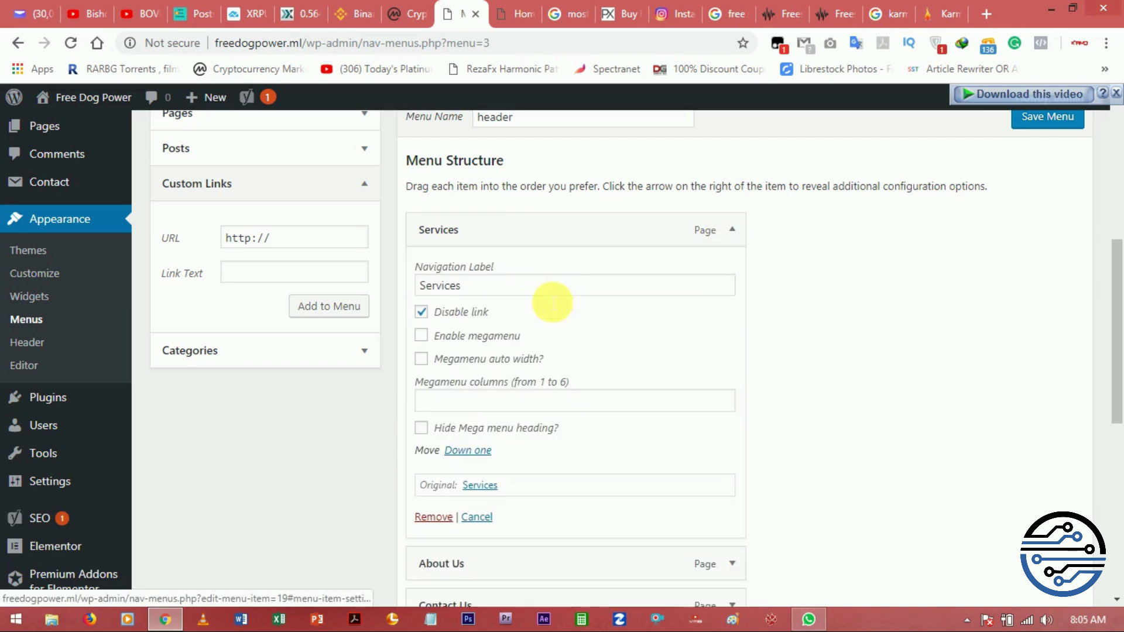
left_click(732, 230)
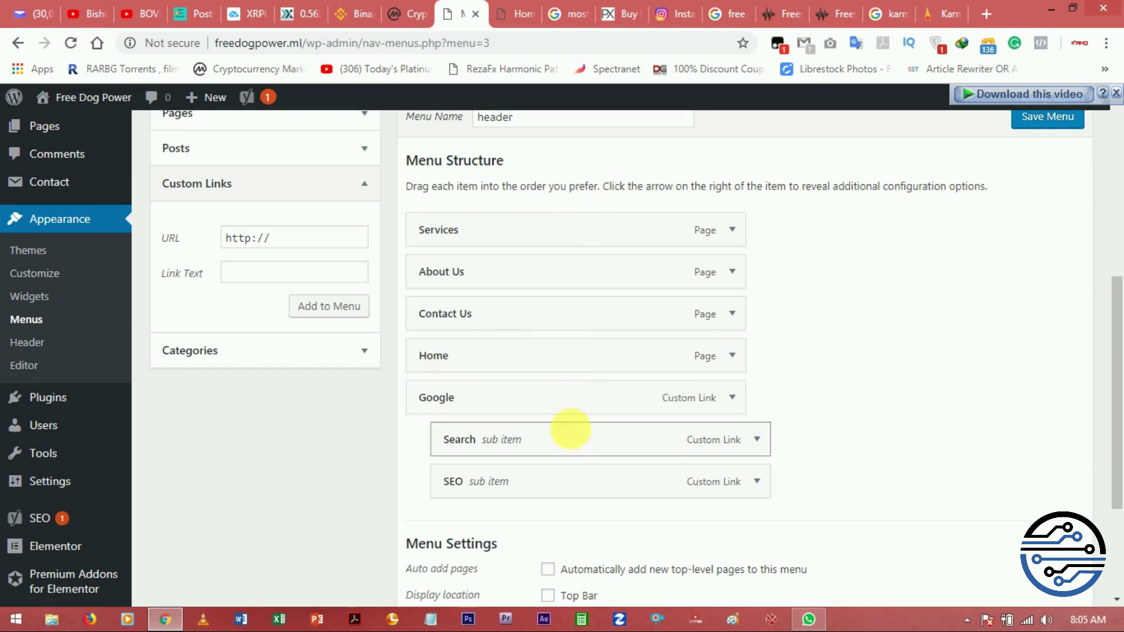
Step: Reorder the menu as Home, About Us, Services, Google with its sub items, and Contact Us, and save the menu
left_click_drag(553, 355, 546, 230)
left_click_drag(552, 318, 549, 277)
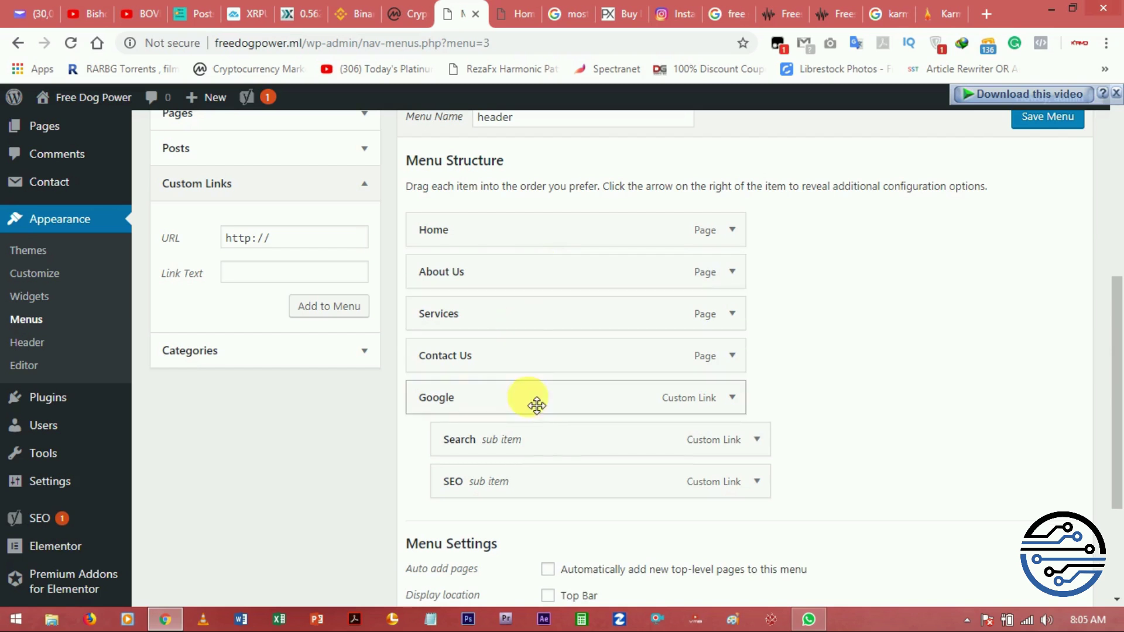
mouse_move(534, 391)
left_mouse_down()
mouse_move(539, 338)
mouse_move(532, 369)
left_mouse_up()
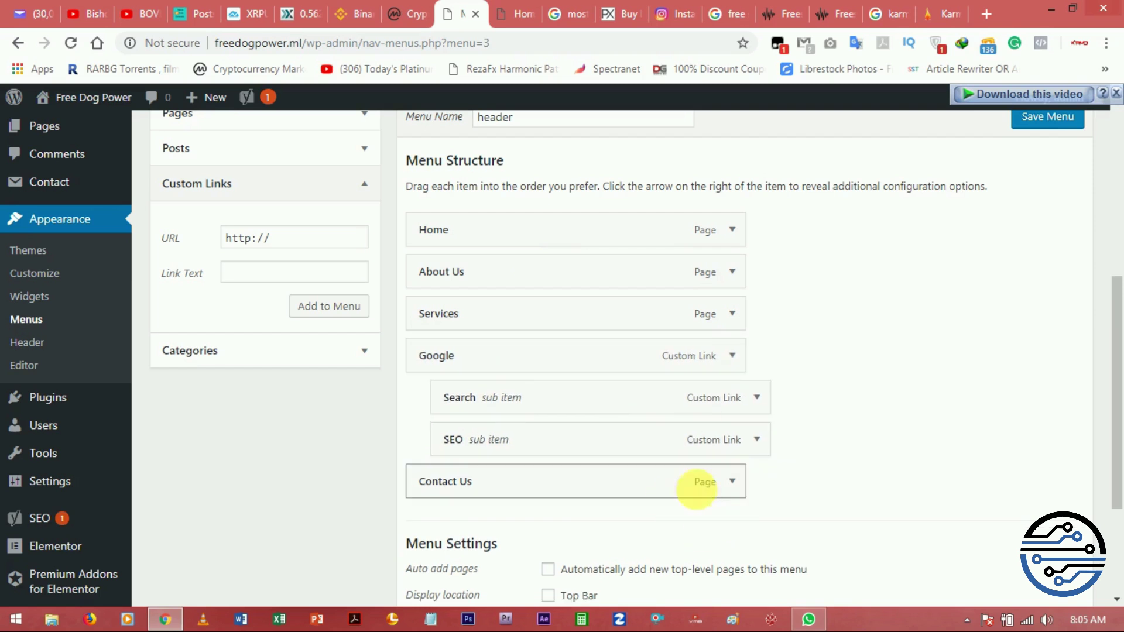
left_click_drag(1116, 313, 1119, 403)
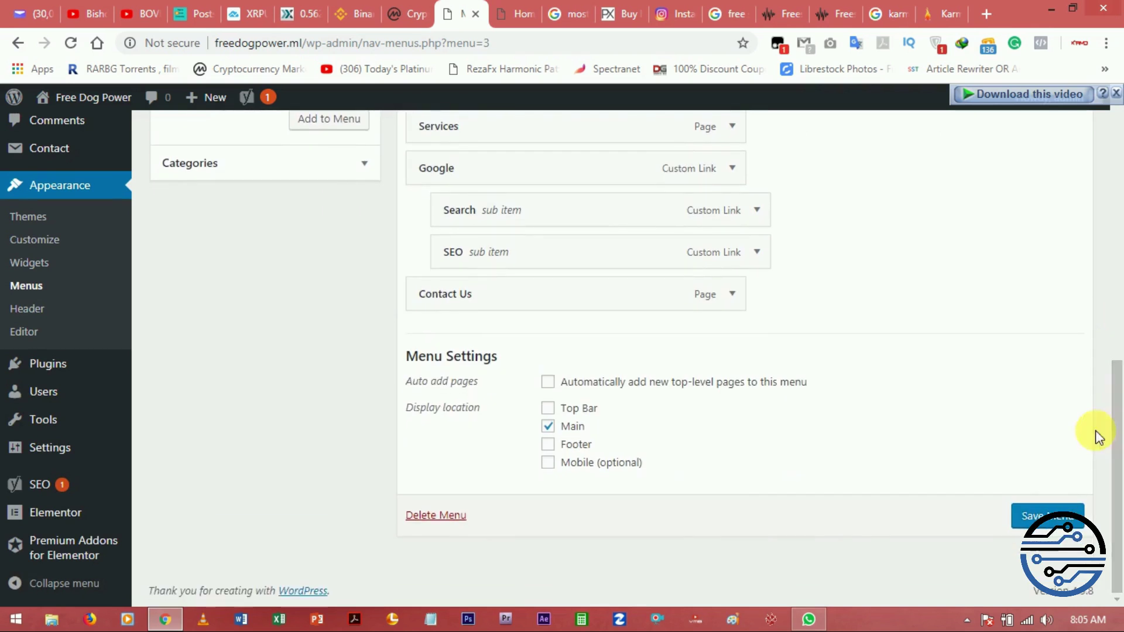
left_click(1039, 516)
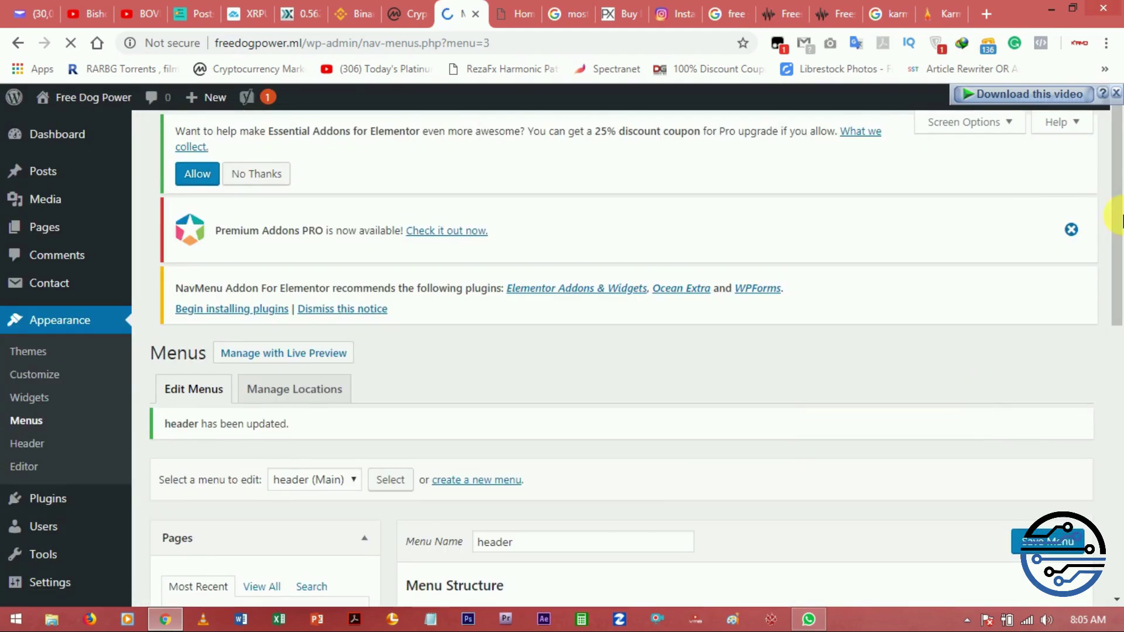
Step: Reload the site's Home page and test the header menu's Google dropdown and Services item
left_click_drag(1118, 275, 1103, 206)
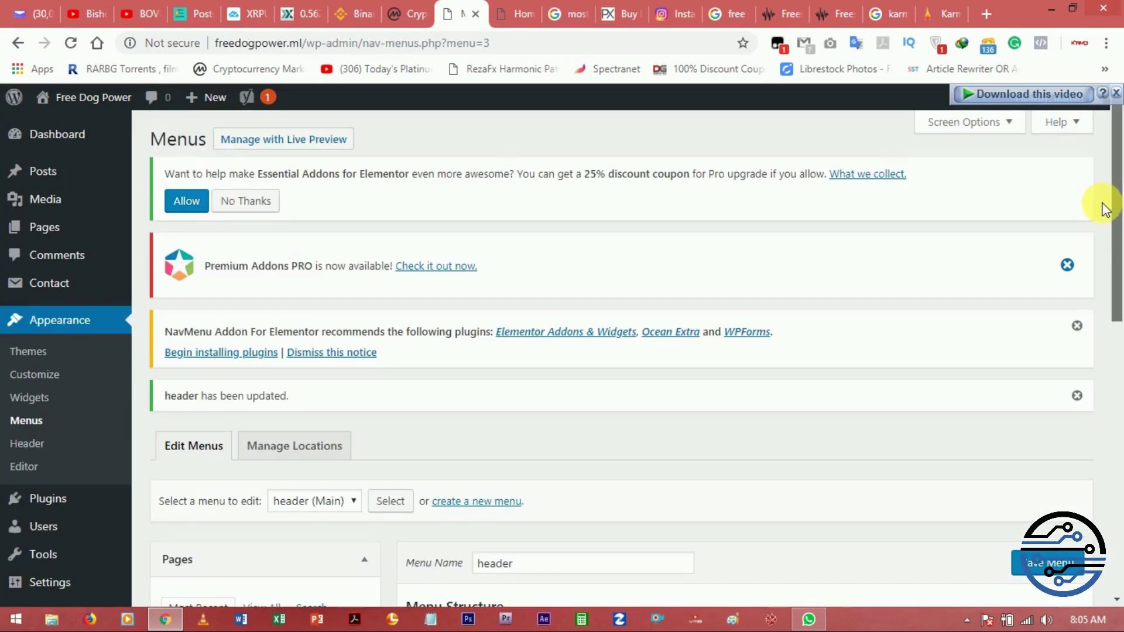
left_click(518, 20)
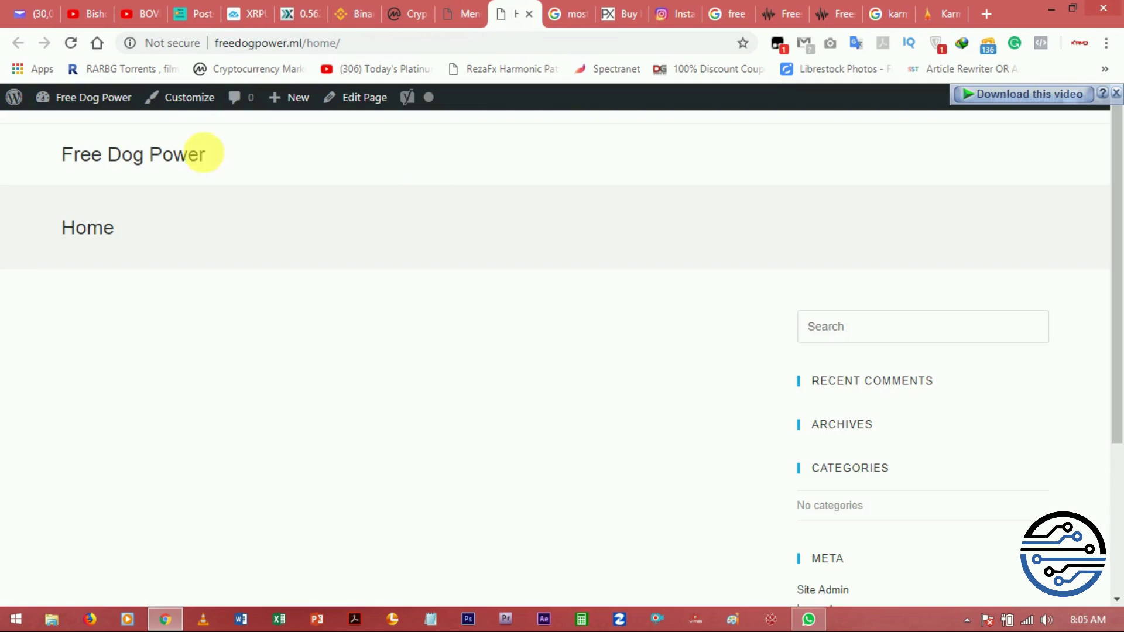
left_click(71, 43)
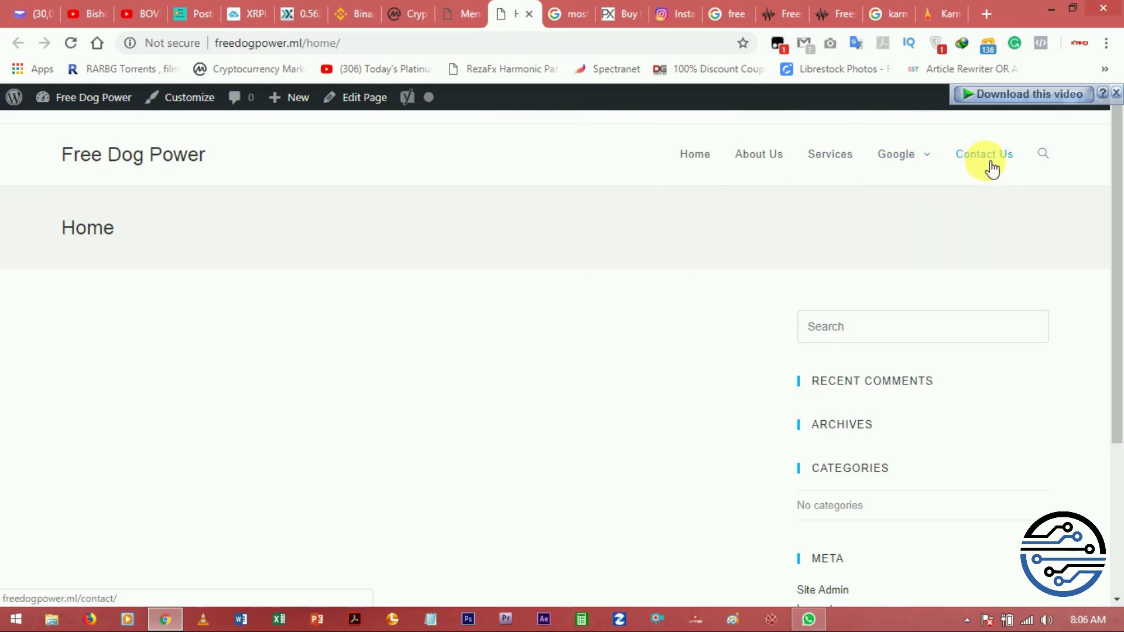
mouse_move(910, 166)
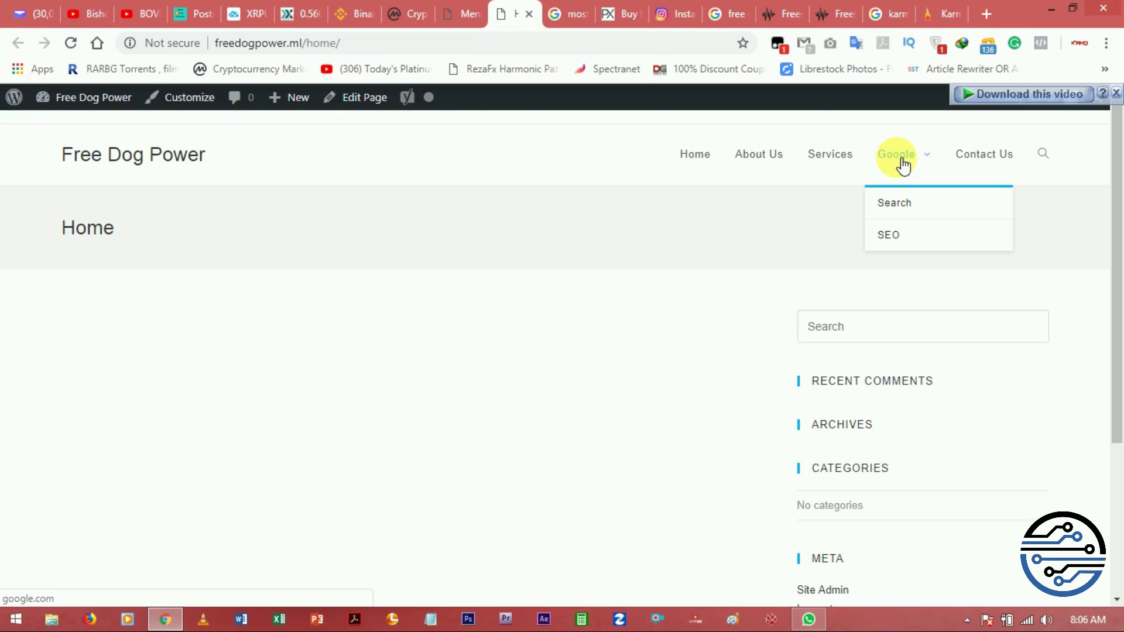
left_click(829, 160)
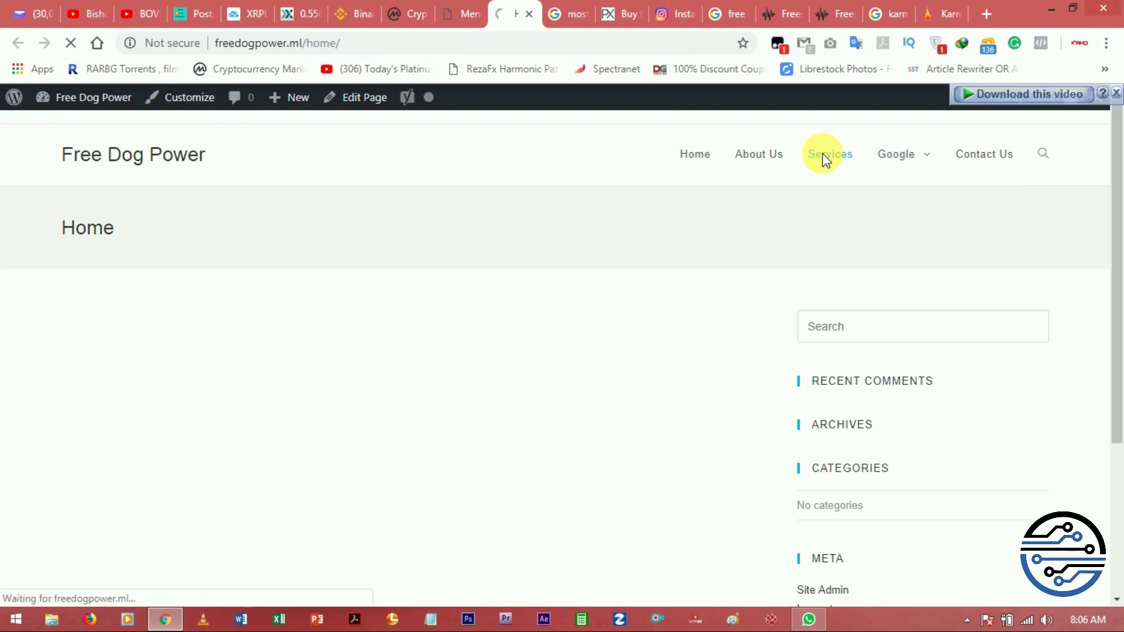